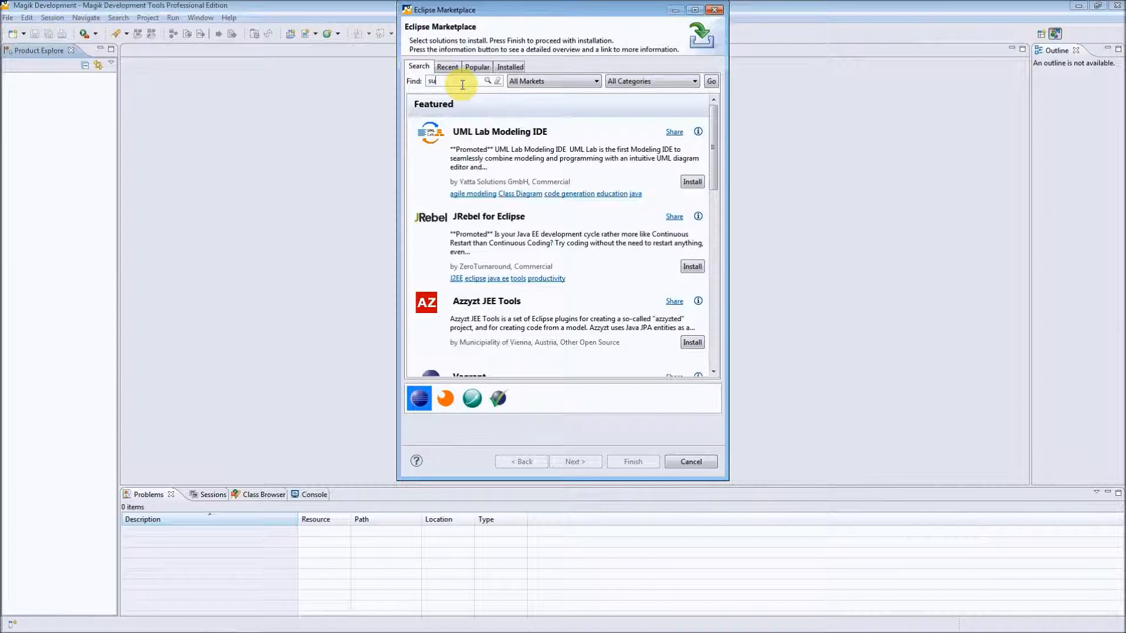
# Search the Eclipse Marketplace for "subversion" and choose the Subclipse plug-in for installation.
pyautogui.write('rsion')
pyautogui.click(712, 82)
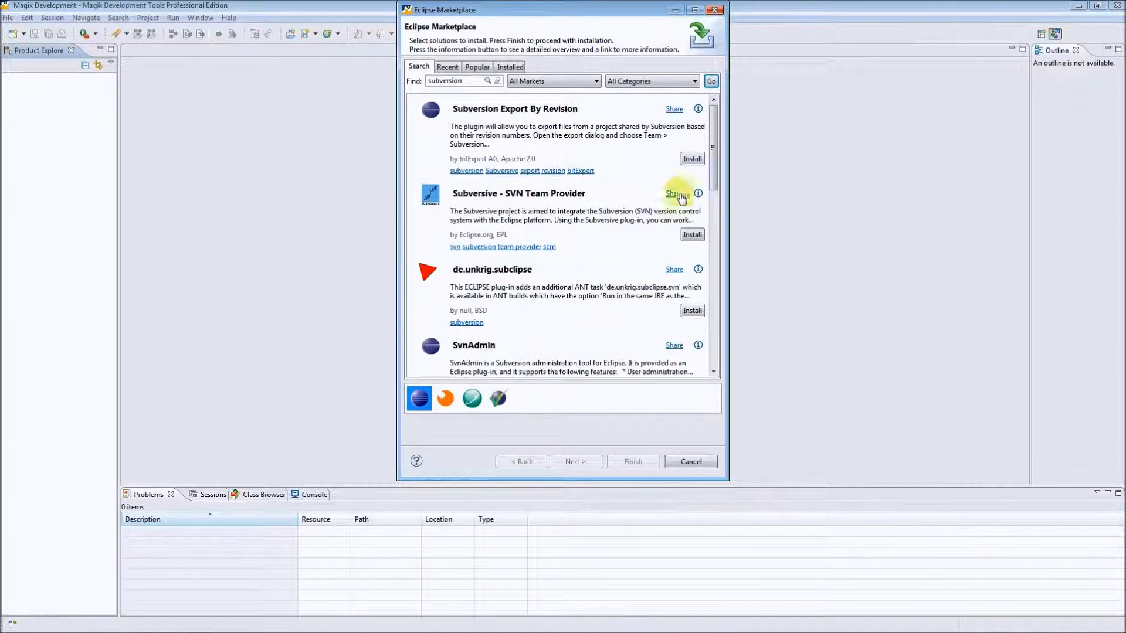
pyautogui.moveTo(712, 136); pyautogui.dragTo(708, 213)
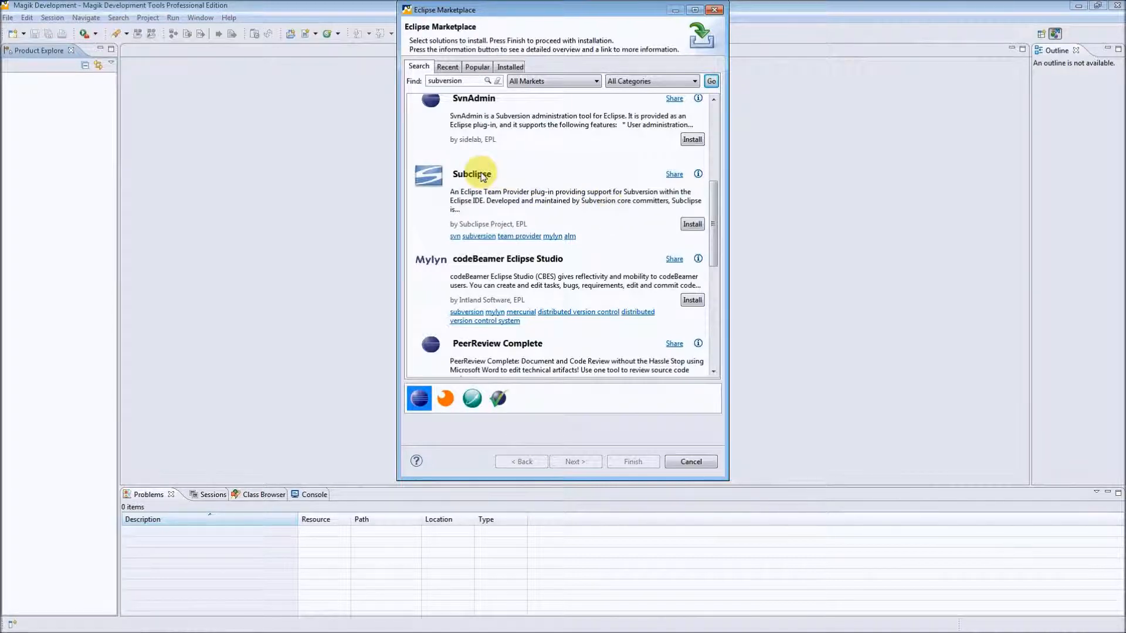
pyautogui.click(692, 225)
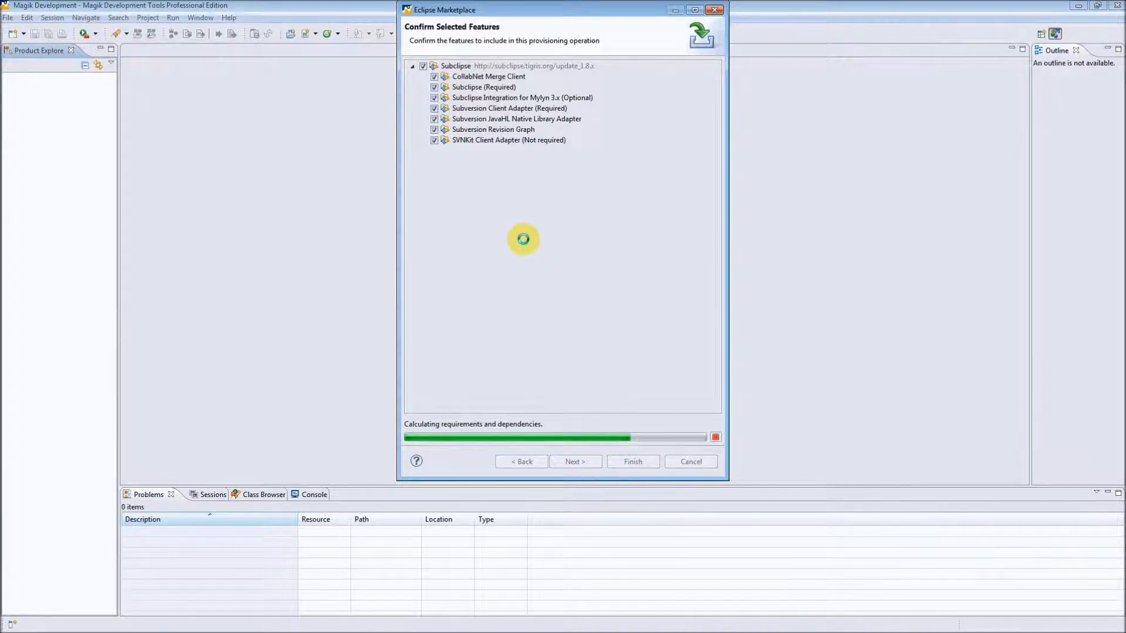
# Install all the listed Subclipse features, accepting the license terms and the unsigned content, and restart the program.
pyautogui.click(582, 463)
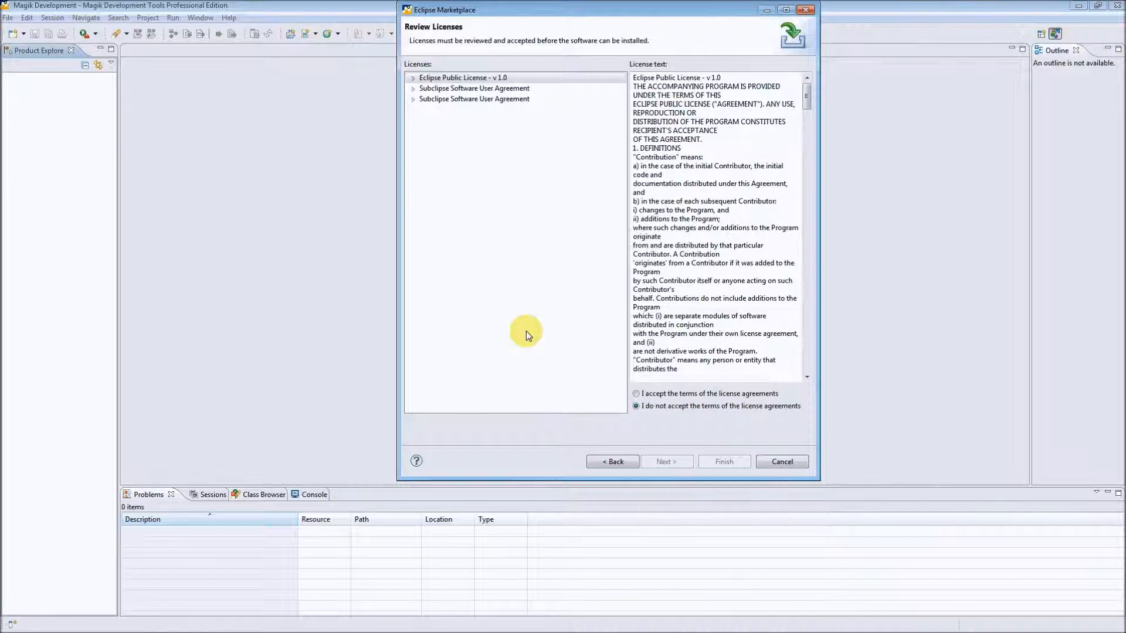
pyautogui.click(640, 396)
pyautogui.click(725, 463)
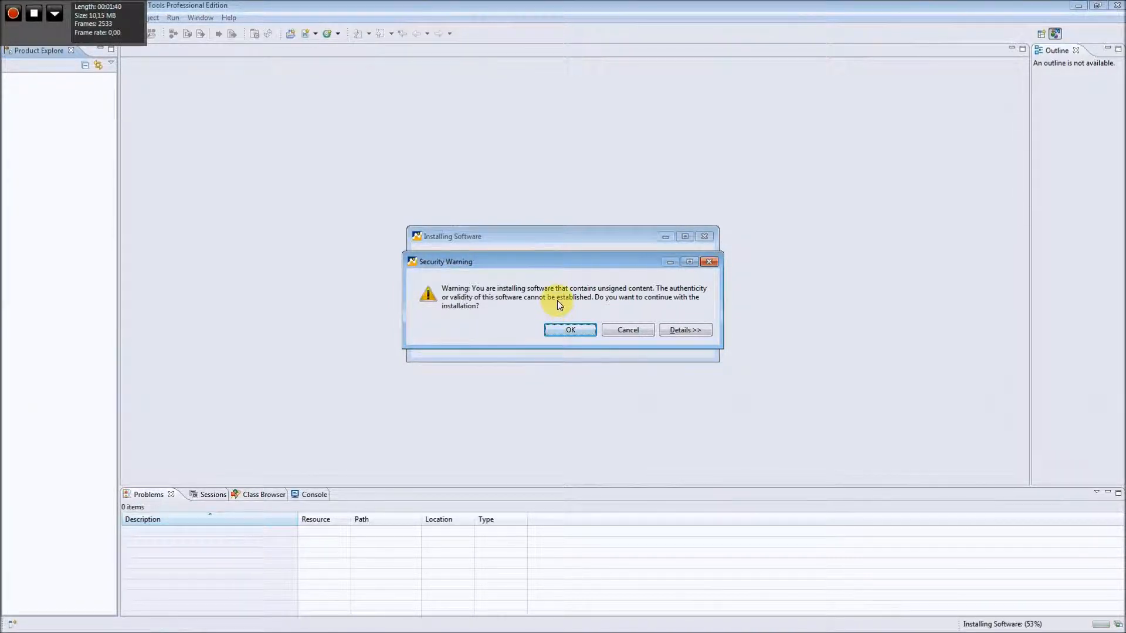
pyautogui.click(571, 328)
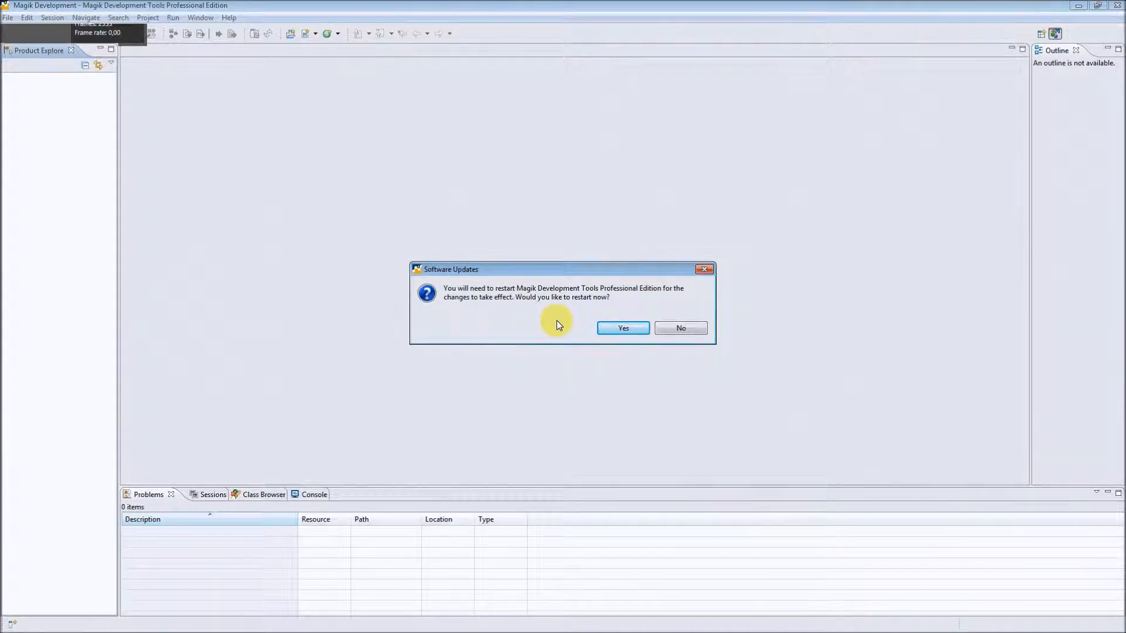
pyautogui.click(624, 330)
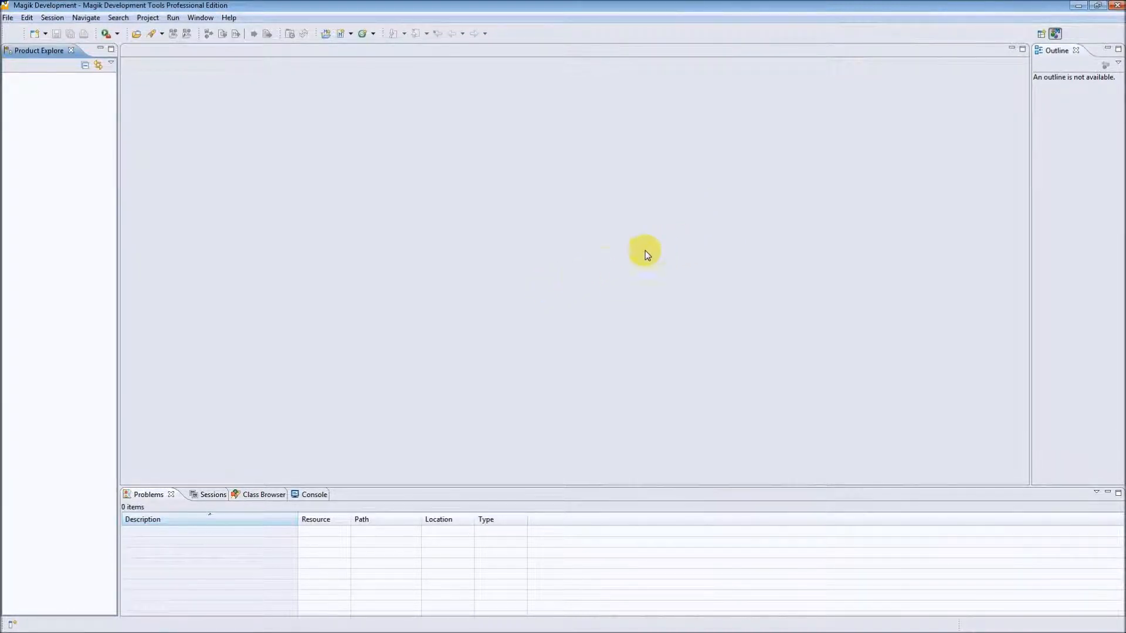
# Open the SVN Repository Exploring perspective.
pyautogui.click(1041, 33)
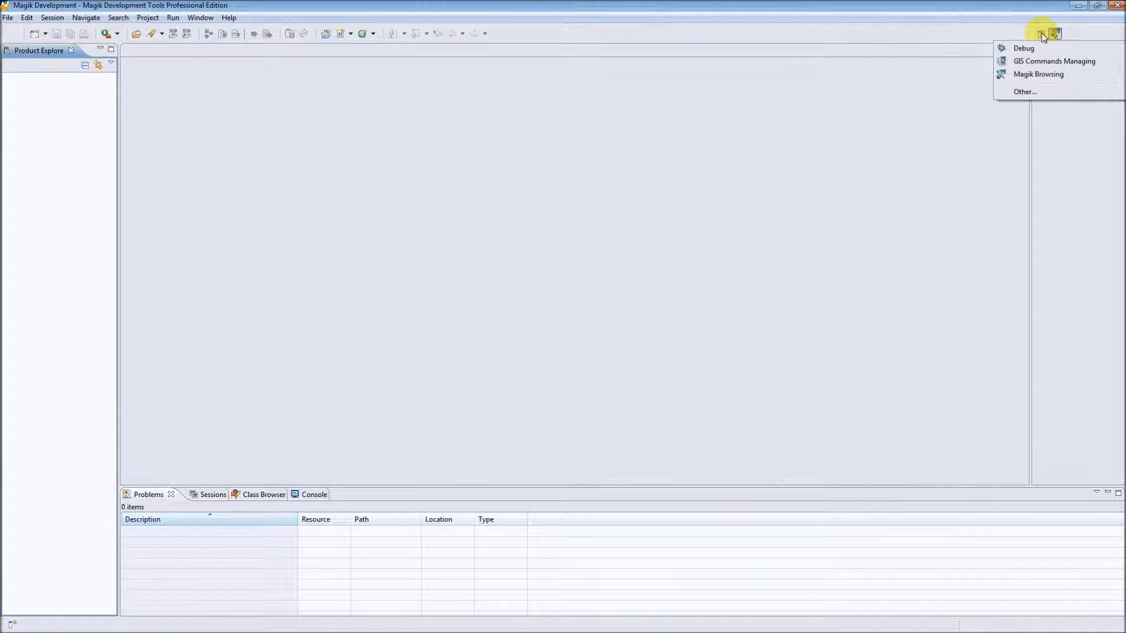
pyautogui.click(1037, 91)
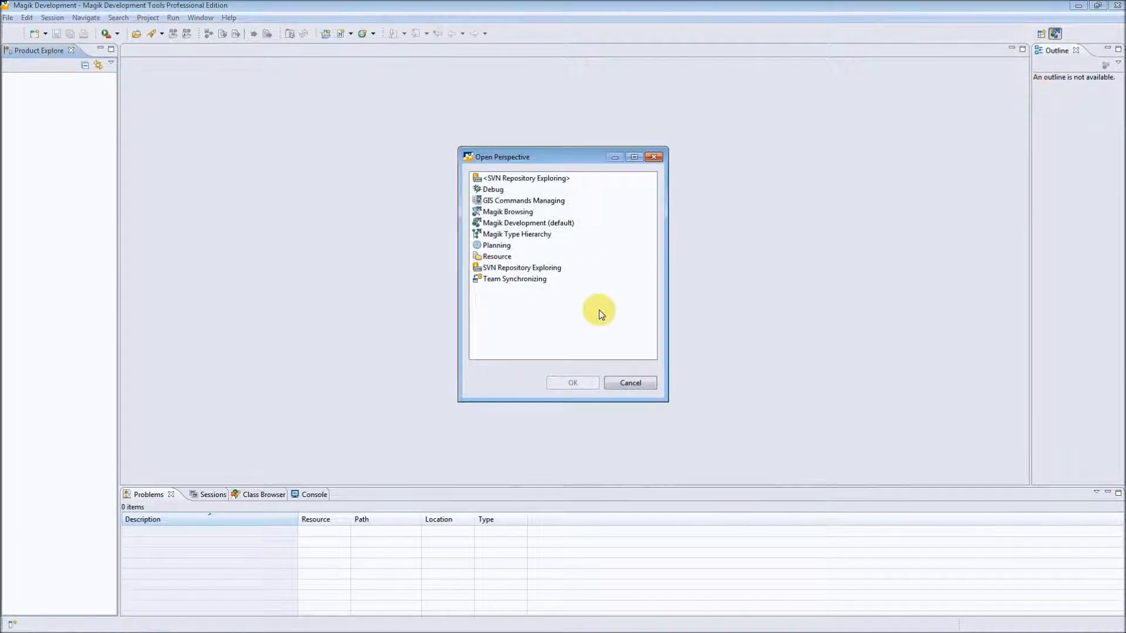
pyautogui.click(511, 267)
pyautogui.doubleClick(511, 268)
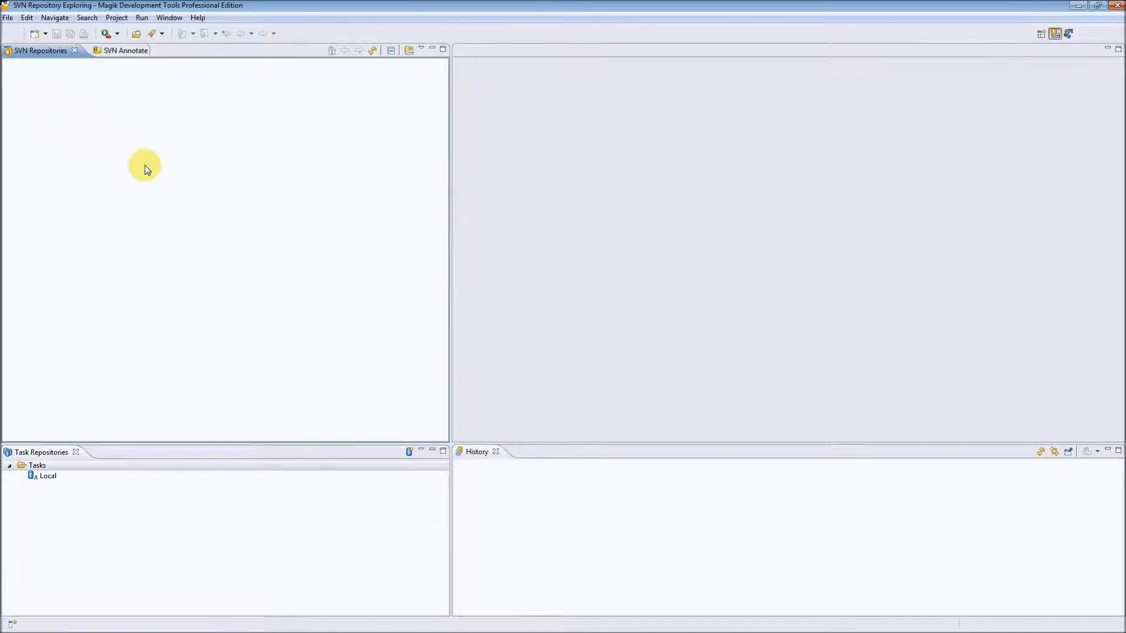
# Start adding a new repository location in the SVN Repositories view.
pyautogui.rightClick(83, 127)
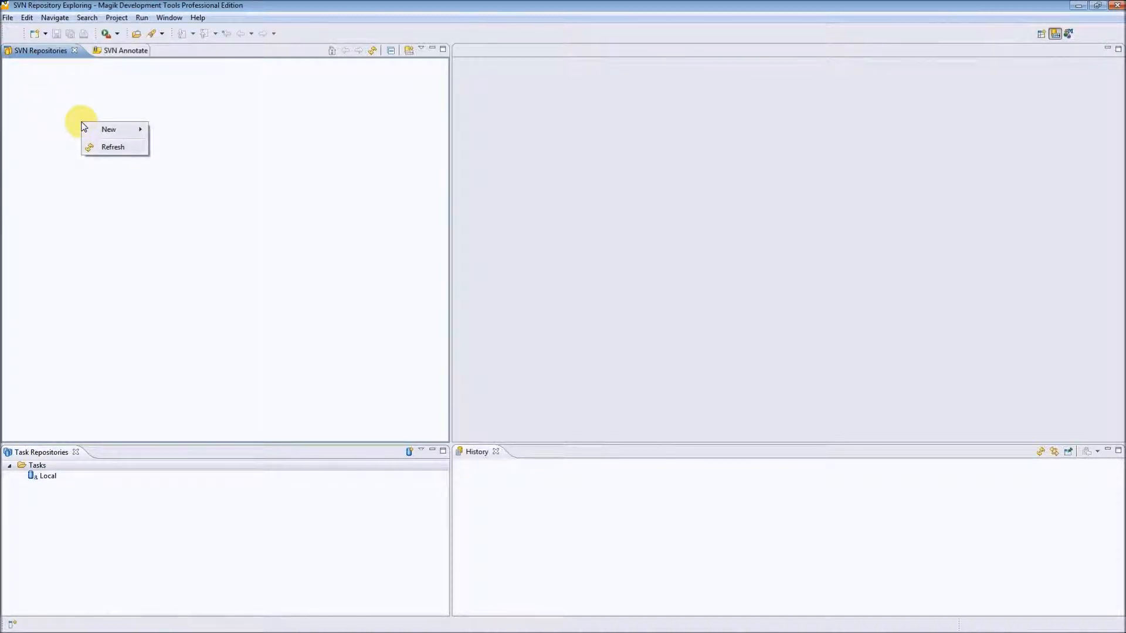
pyautogui.moveTo(115, 136)
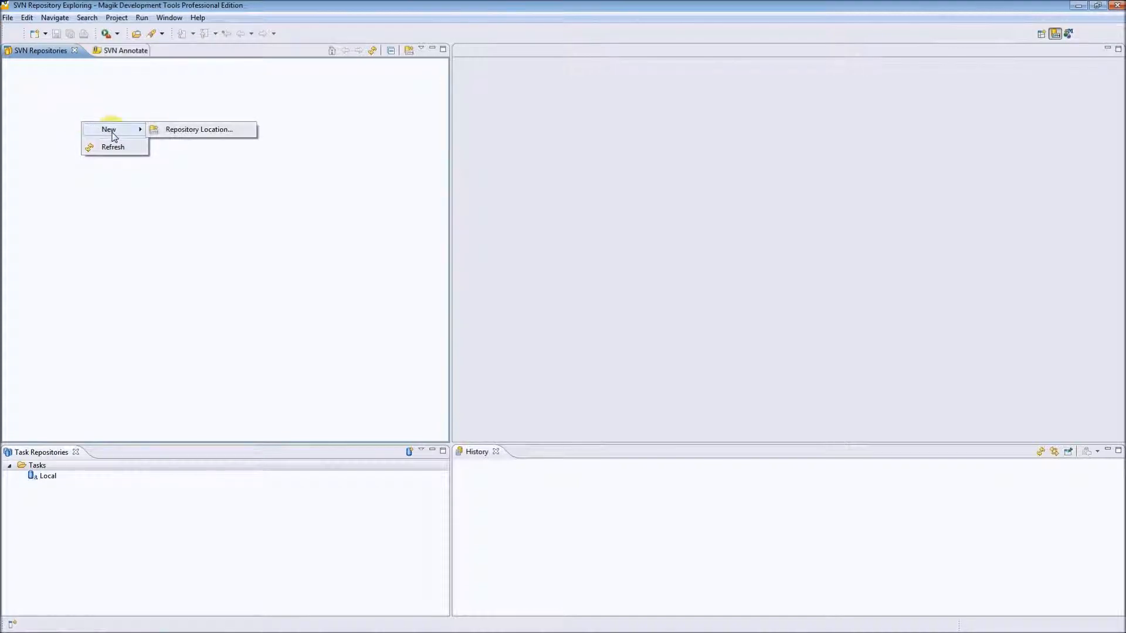
pyautogui.click(216, 132)
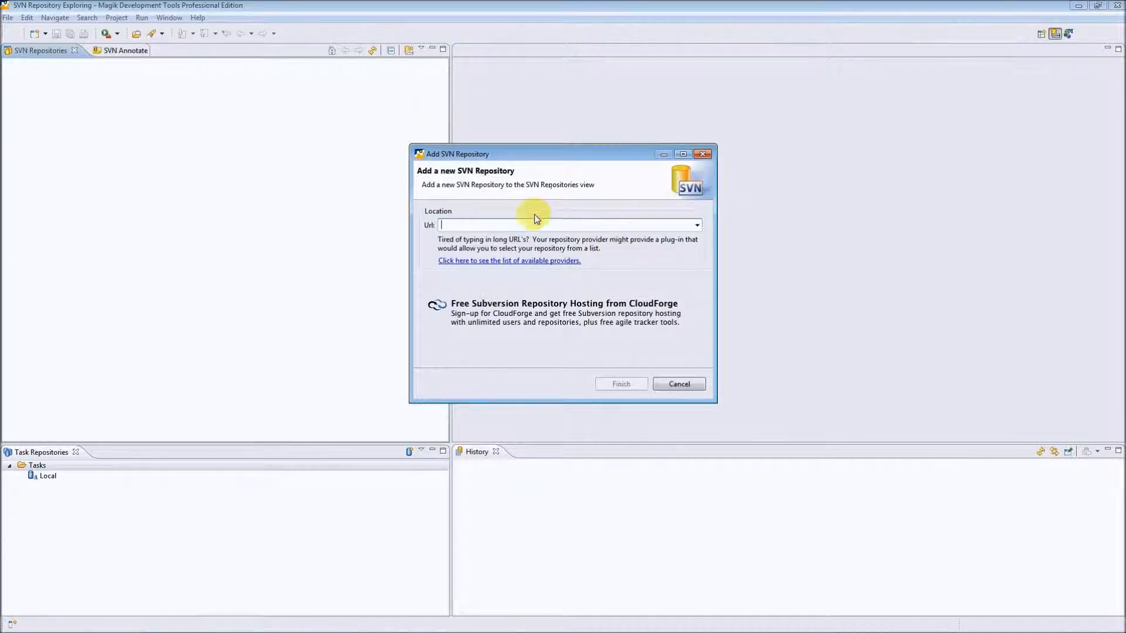
# Switch to Repository.odt in OpenOffice.org Writer and copy the whole repository URL line.
pyautogui.moveTo(166, 626)
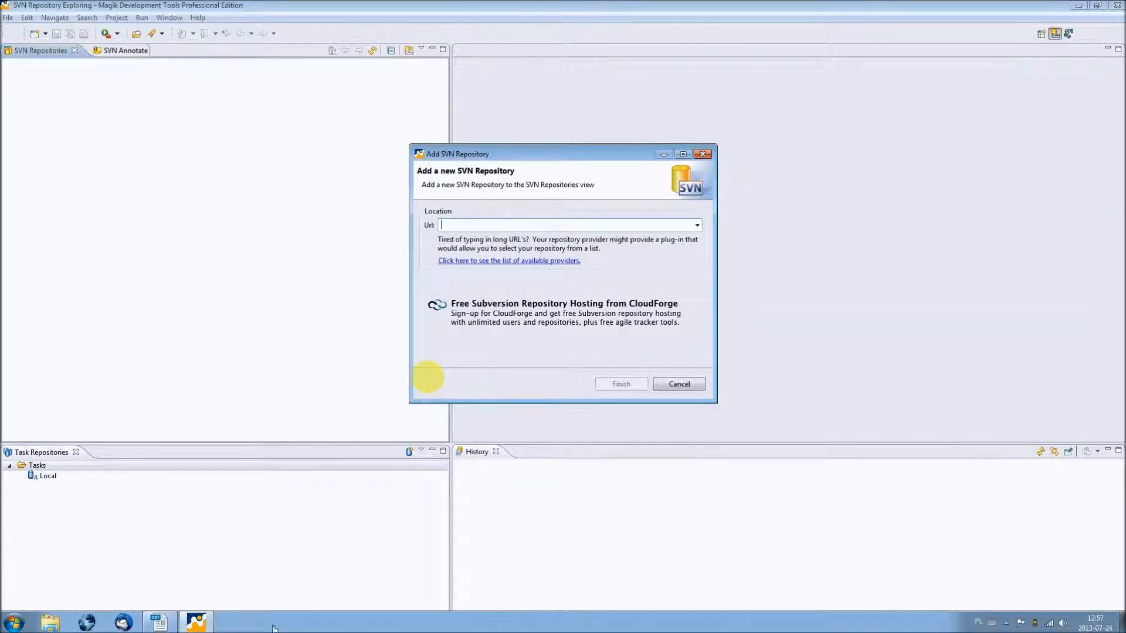
pyautogui.click(163, 624)
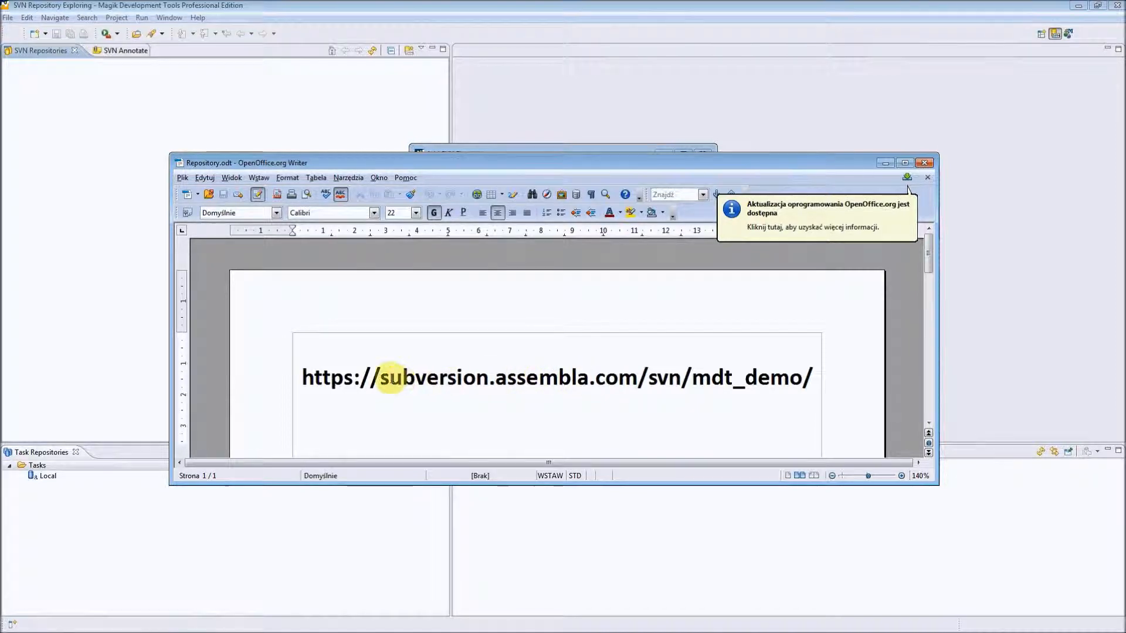
pyautogui.doubleClick(558, 378)
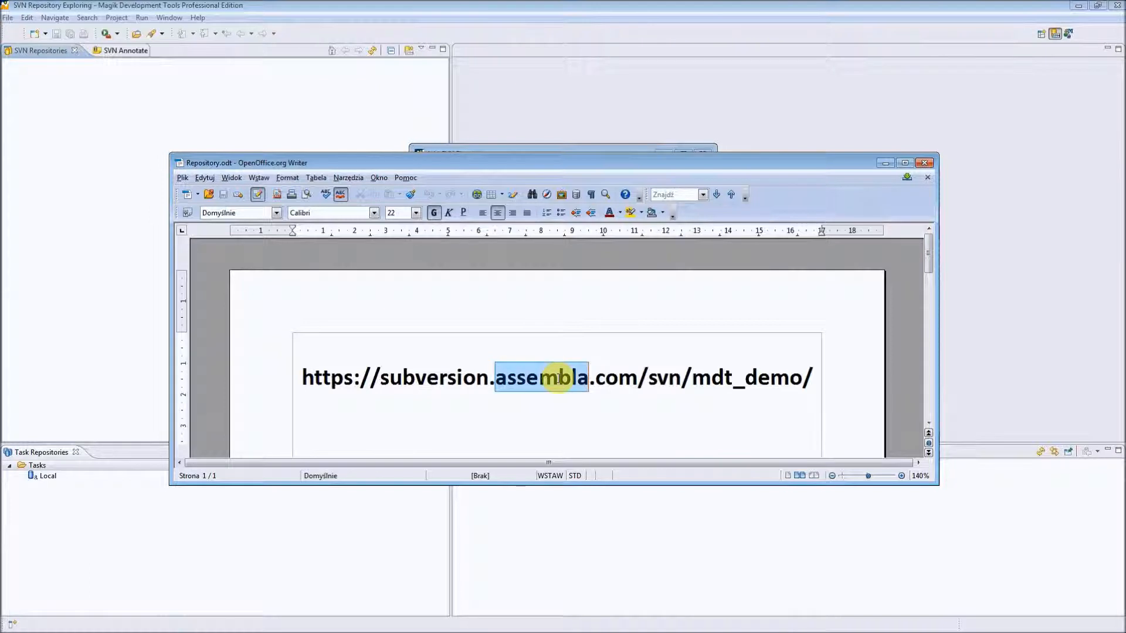
pyautogui.hotkey('ctrl', 'a')
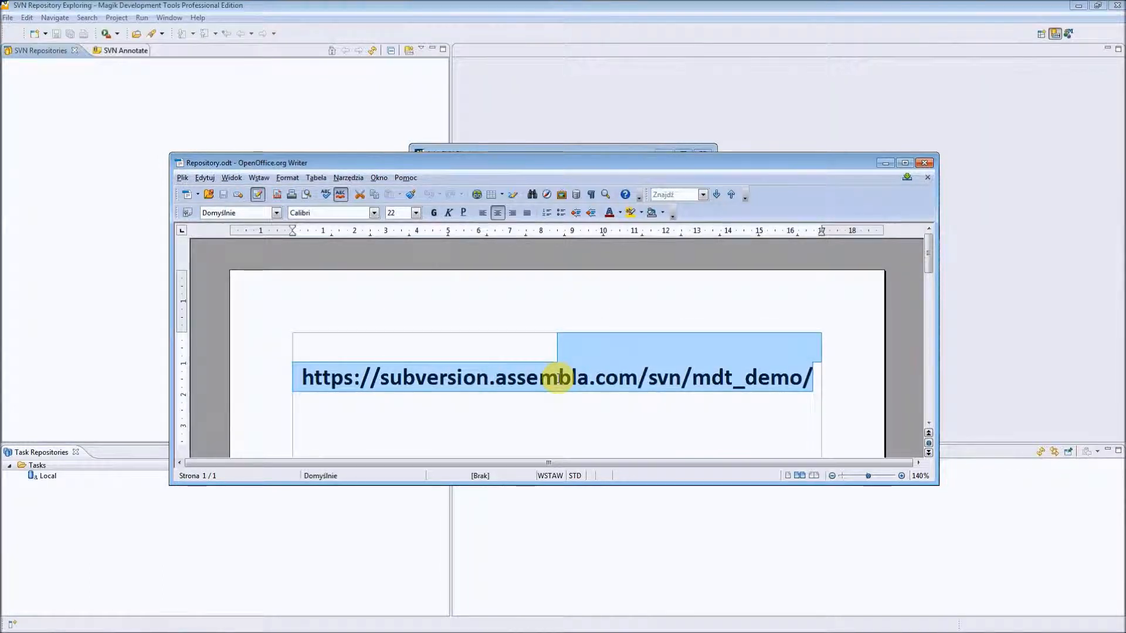
pyautogui.doubleClick(558, 378)
pyautogui.tripleClick(558, 379)
pyautogui.hotkey('ctrl', 'c')
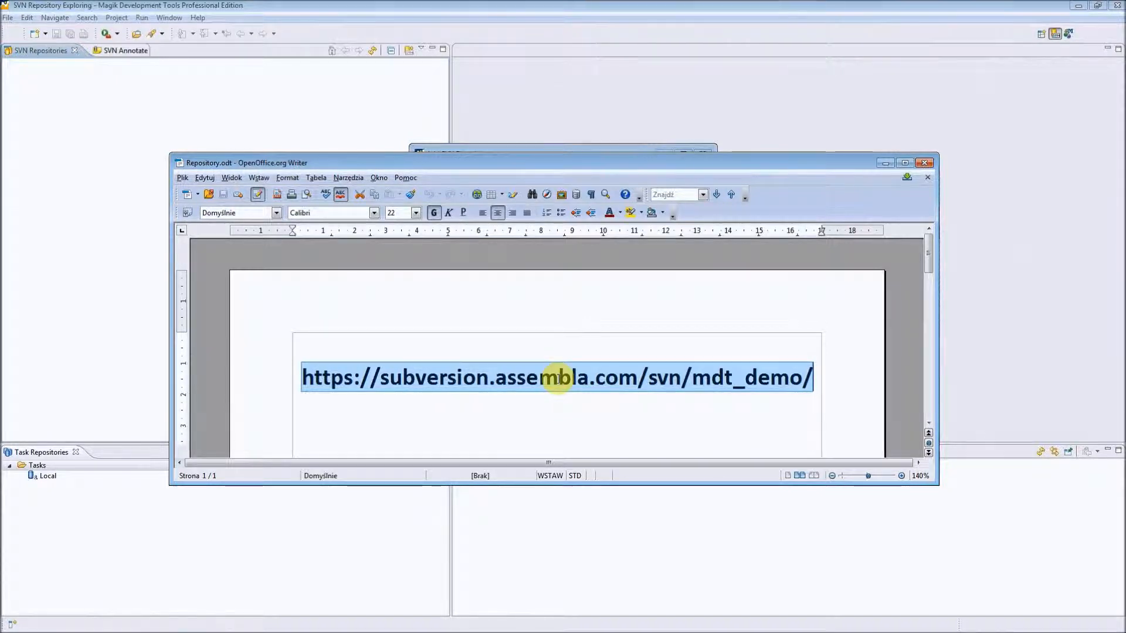
pyautogui.click(242, 124)
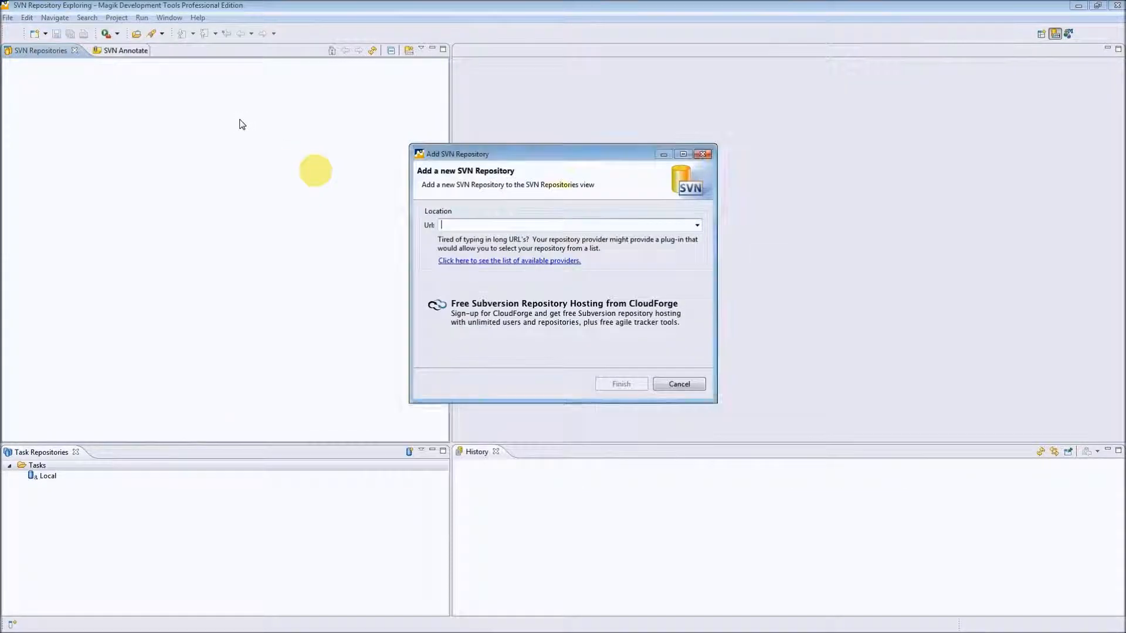
pyautogui.click(511, 226)
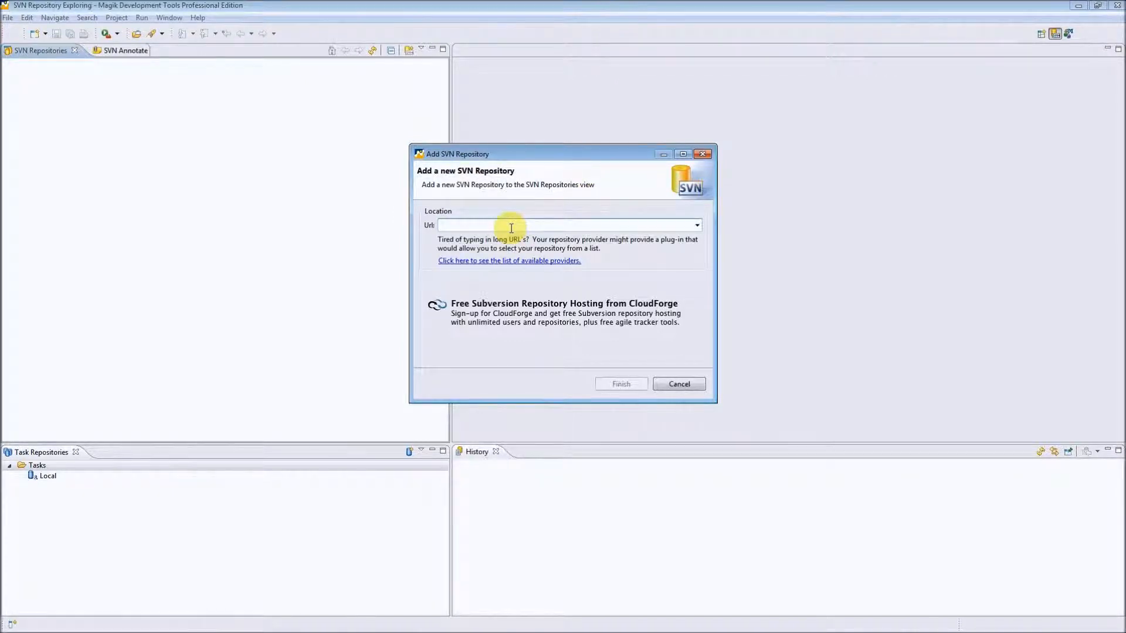
pyautogui.hotkey('ctrl', 'v')
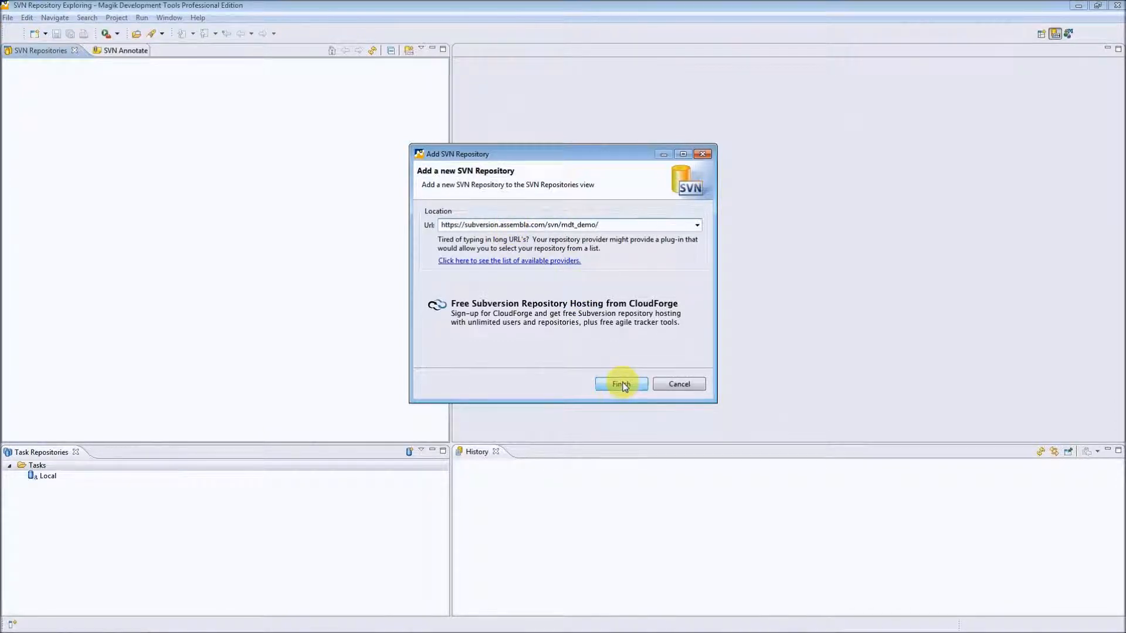
pyautogui.click(622, 385)
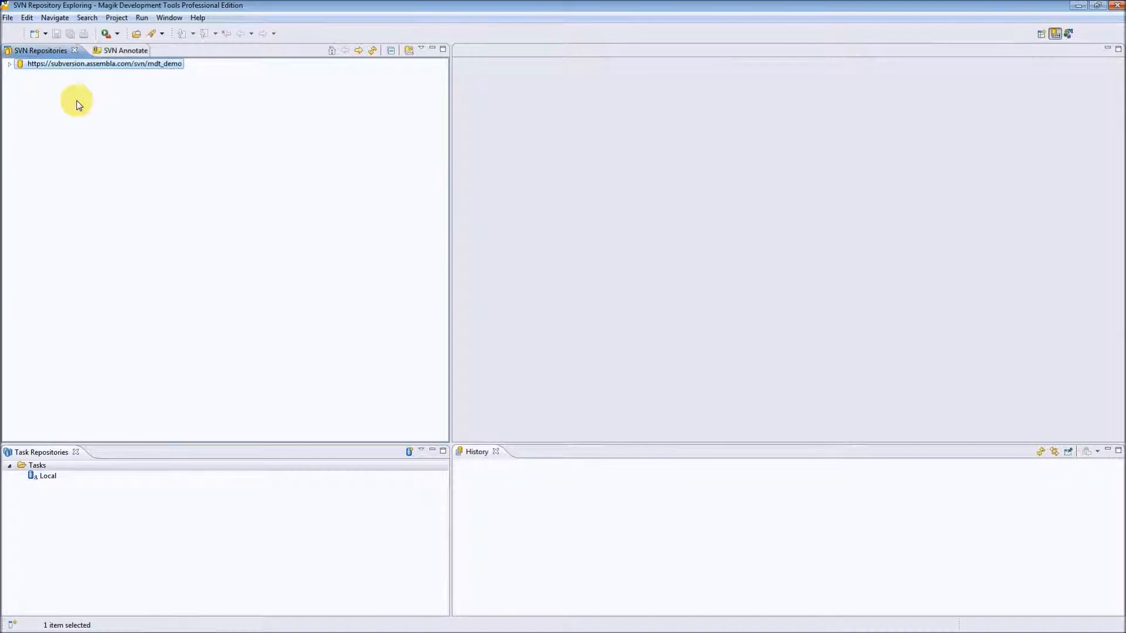
# Check out the demo folder under the repository's trunk as a project configured using the New Project Wizard.
pyautogui.click(10, 65)
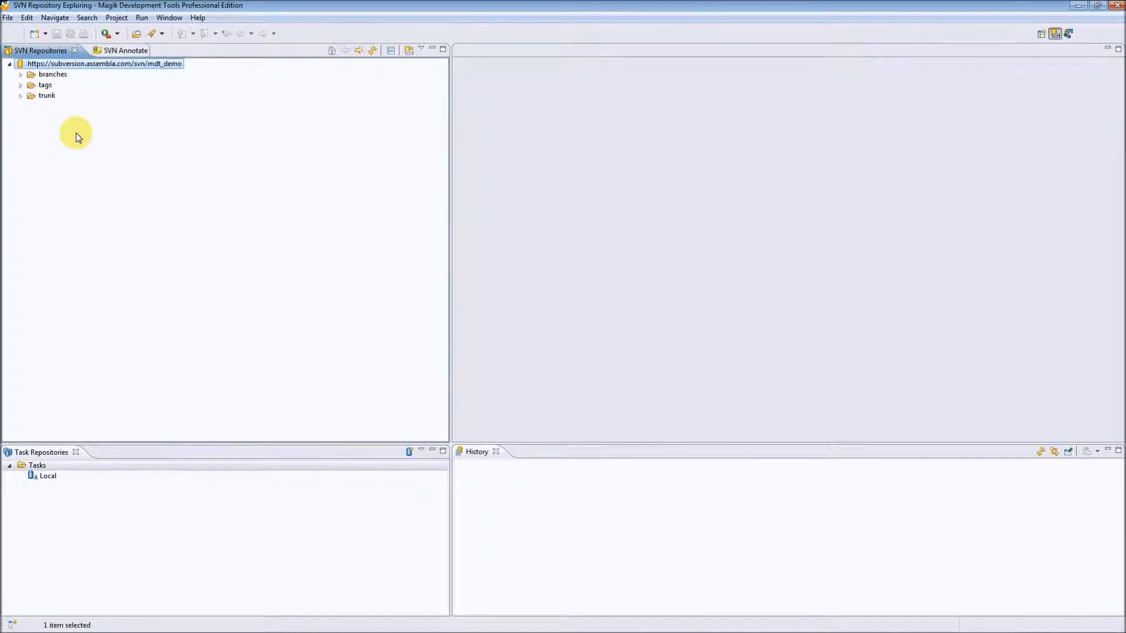
pyautogui.click(21, 96)
pyautogui.click(57, 109)
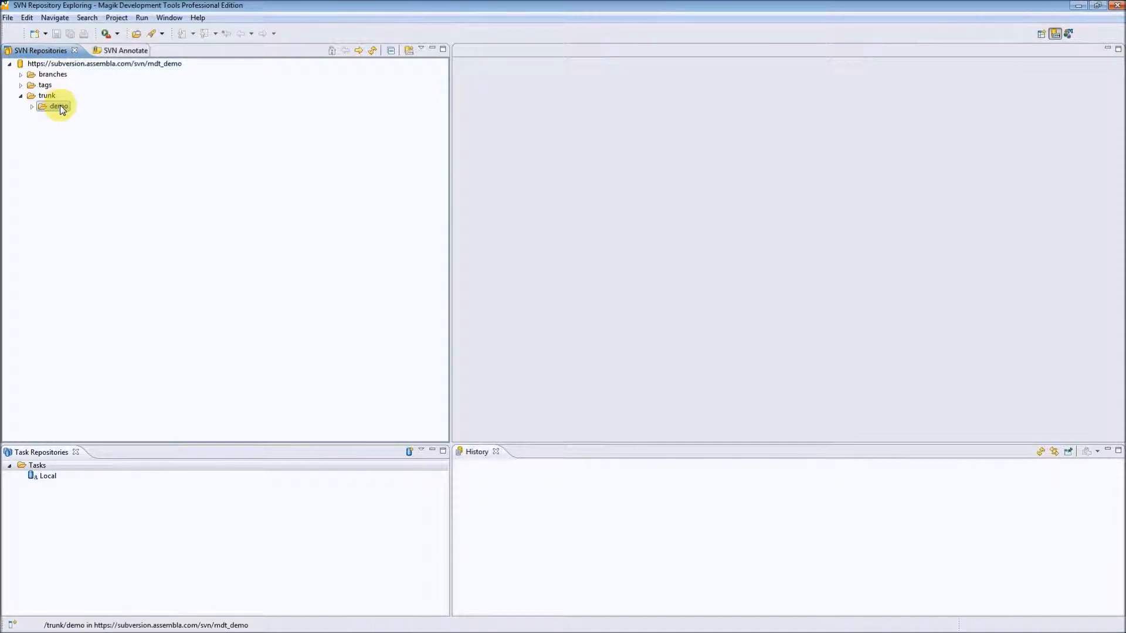
pyautogui.rightClick(63, 111)
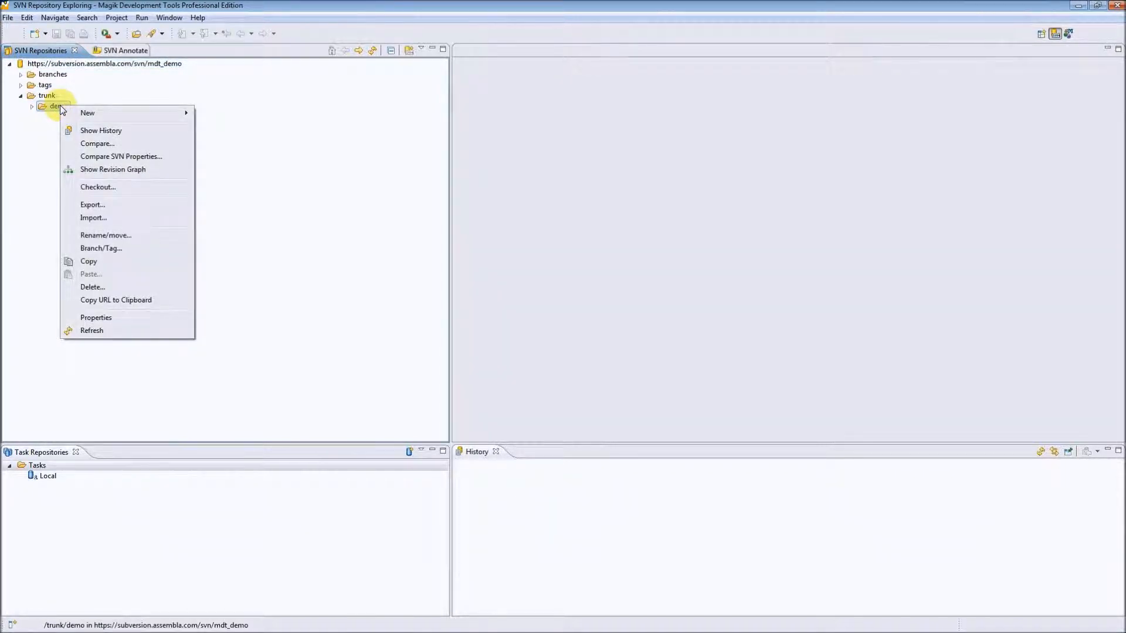
pyautogui.click(117, 189)
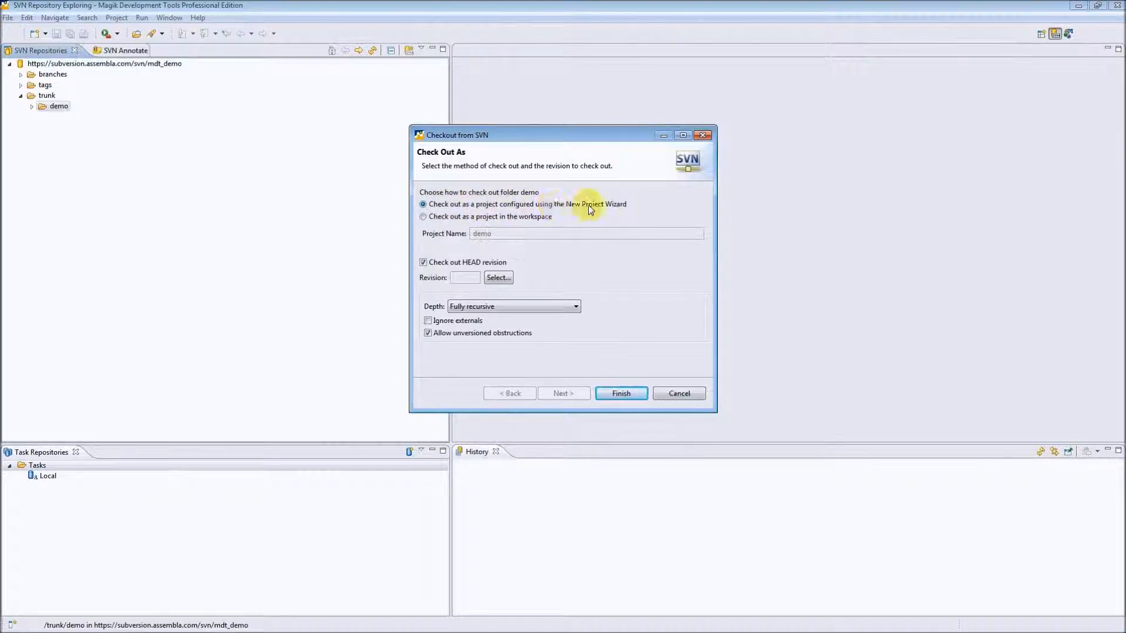
pyautogui.click(620, 400)
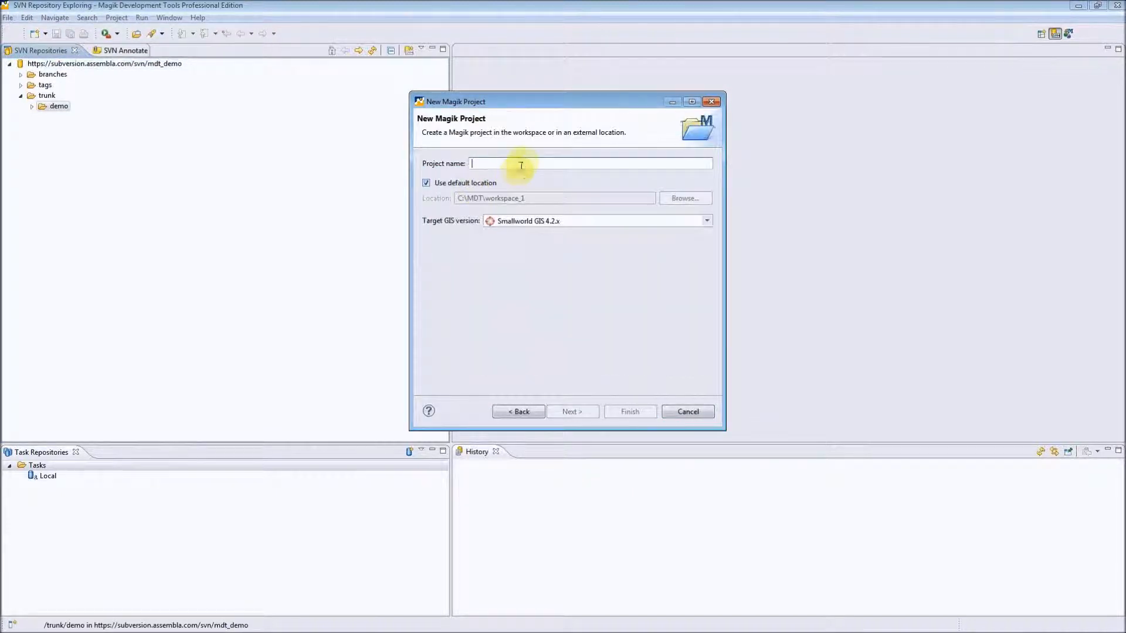
# Create the Magik project with the name DEMO in the default location and approve overwriting its local resources with the checkout.
pyautogui.write('DEMO')
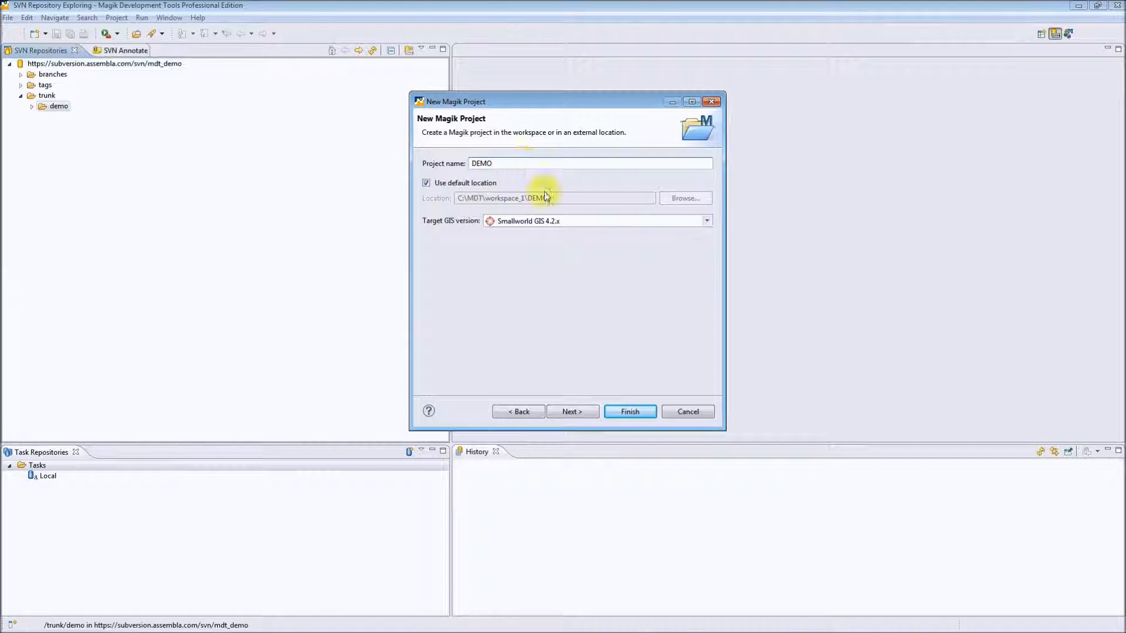
pyautogui.click(626, 416)
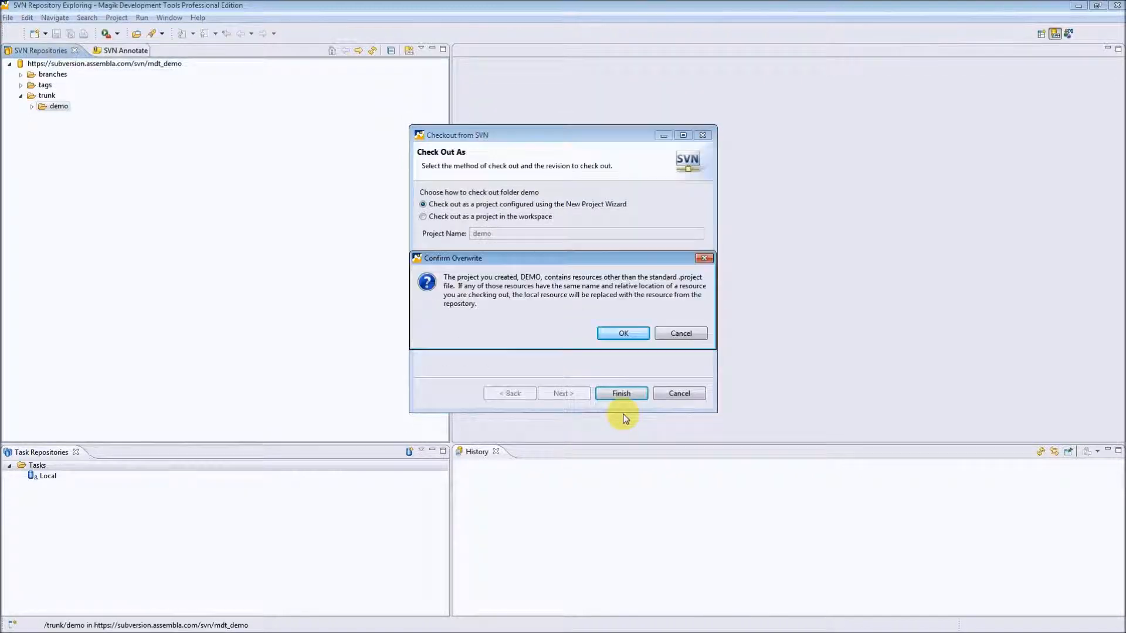
pyautogui.click(624, 334)
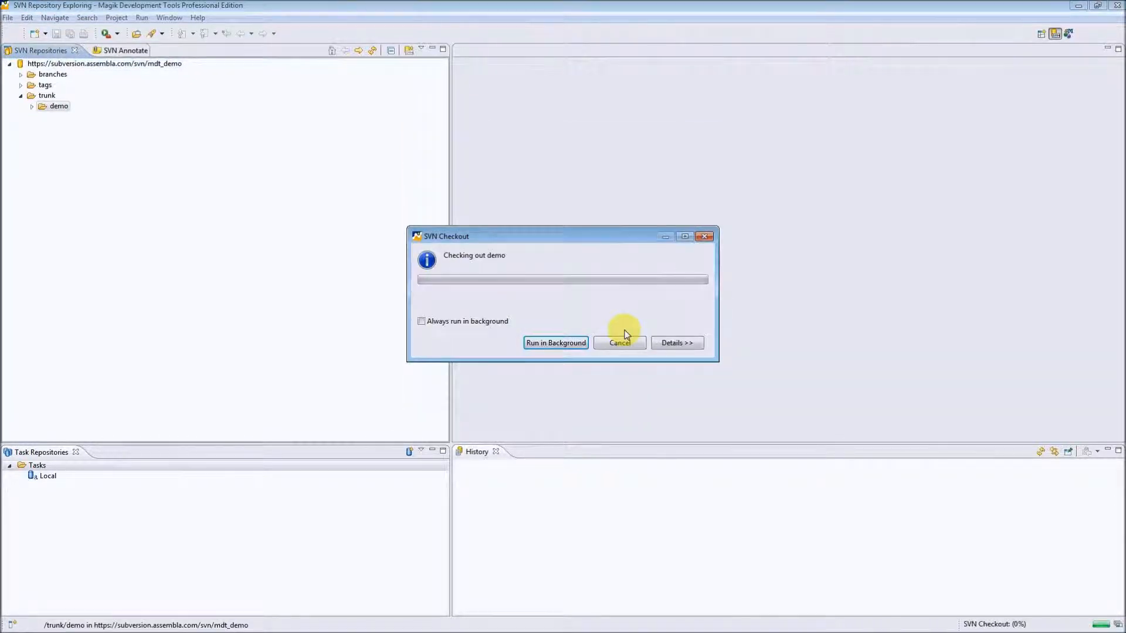
pyautogui.click(674, 343)
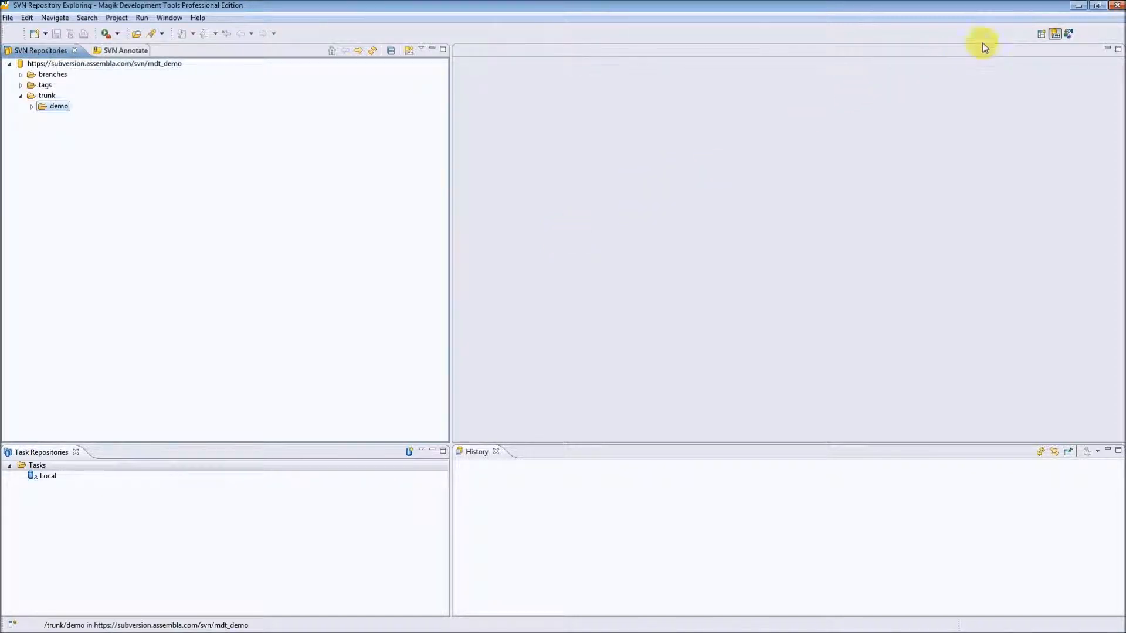
# Switch to the Magik Development perspective and expand the DEMO project.
pyautogui.click(1069, 34)
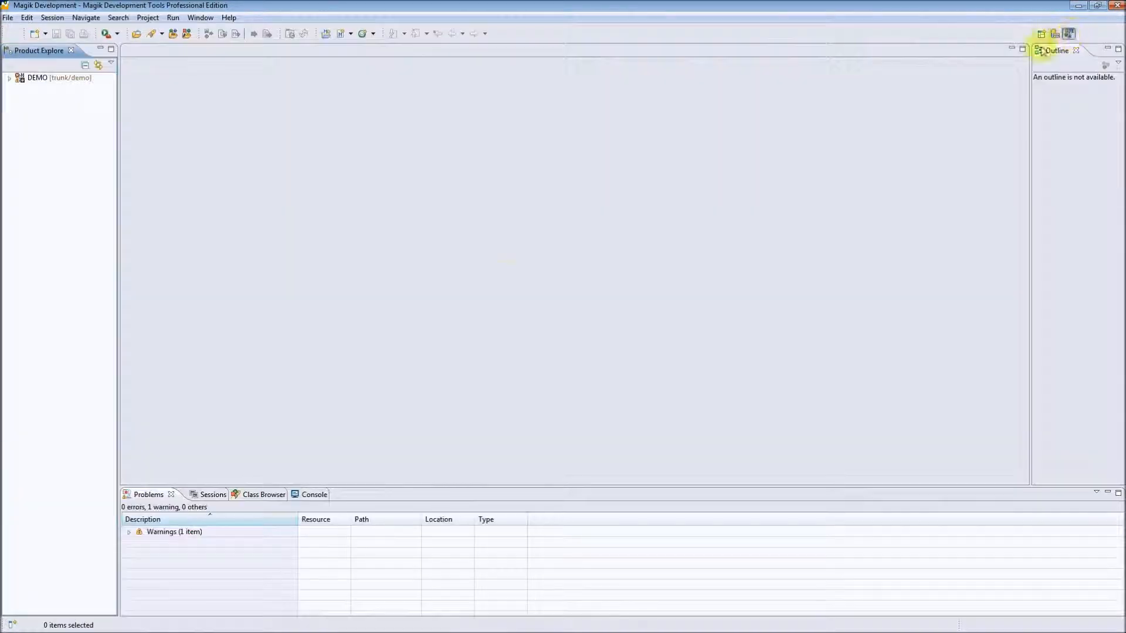
pyautogui.click(10, 78)
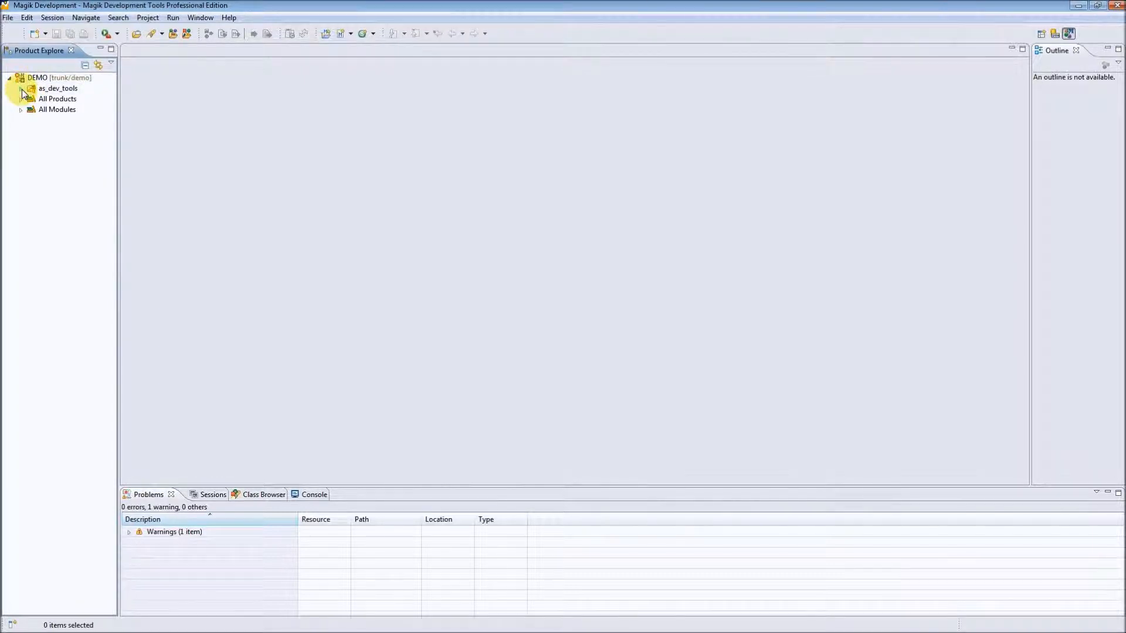
# Open as_dev_tools.magik from the source folder of the as_dev_tools_application module in a widened Product Explorer.
pyautogui.click(21, 89)
pyautogui.click(48, 89)
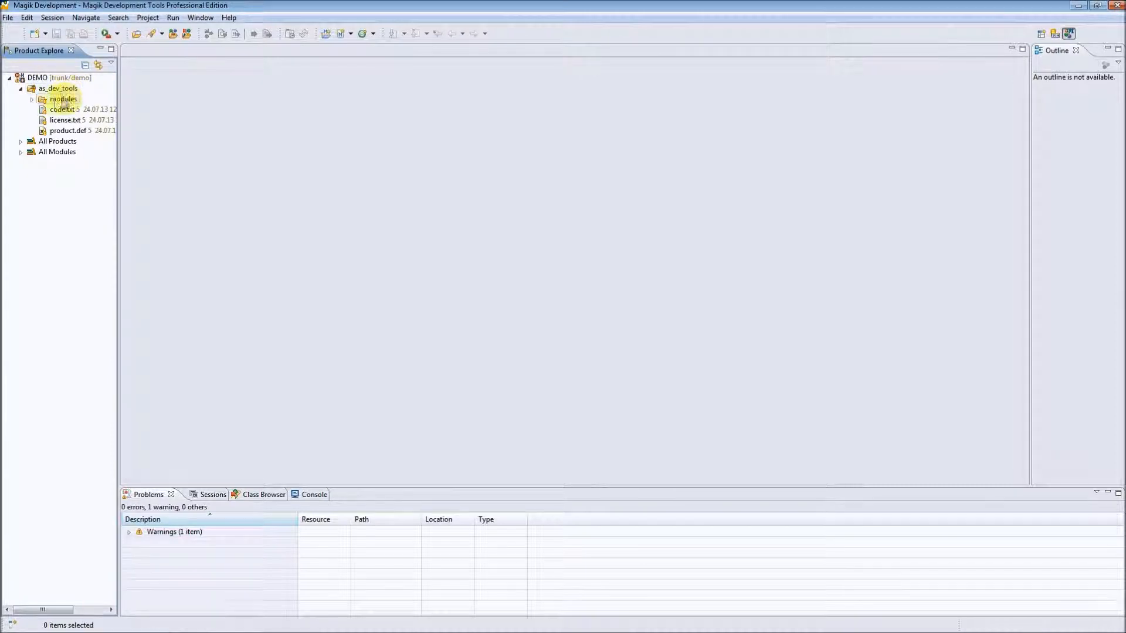
pyautogui.click(47, 100)
pyautogui.click(34, 98)
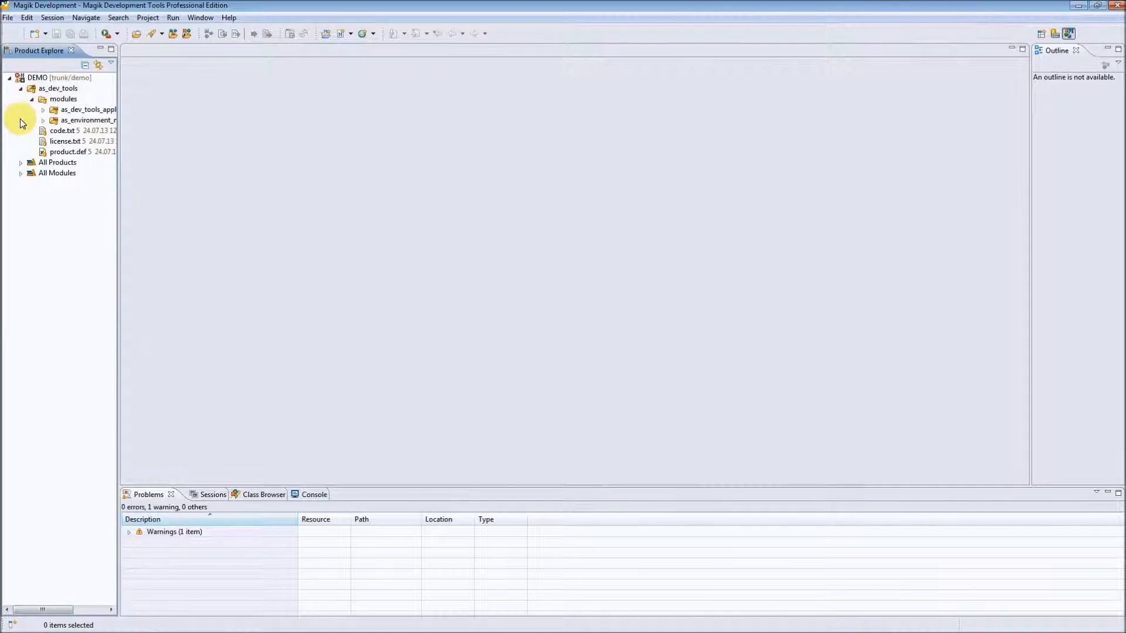
pyautogui.click(43, 110)
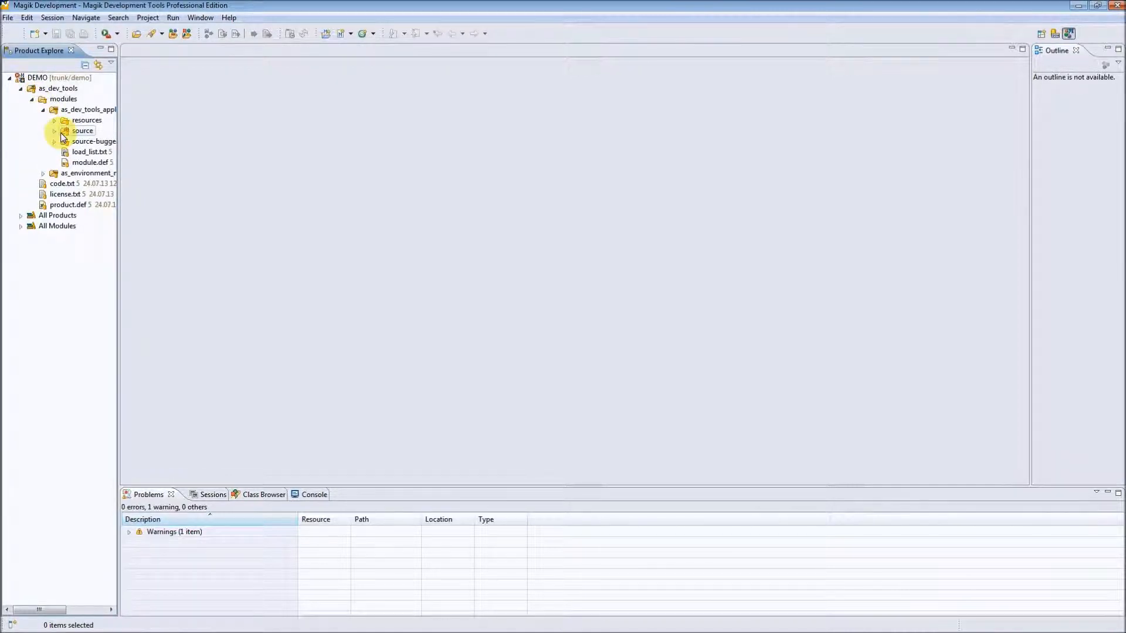
pyautogui.click(54, 131)
pyautogui.moveTo(119, 191); pyautogui.dragTo(217, 197)
pyautogui.doubleClick(112, 127)
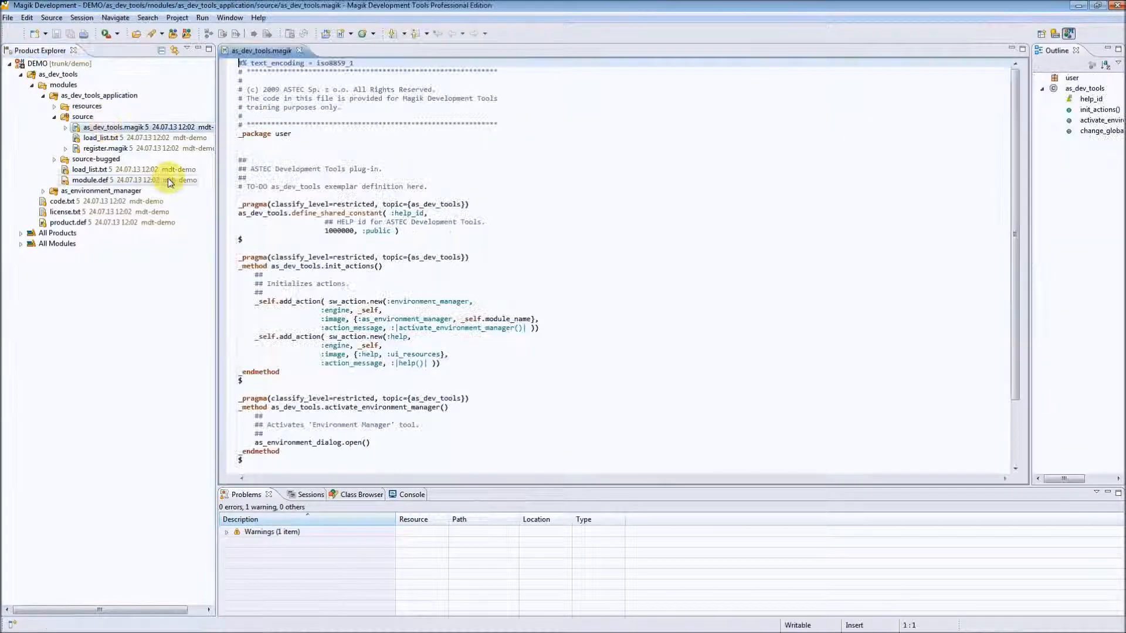
# Add a trailing space after the $ on line 21 of as_dev_tools.magik, then save and close the file.
pyautogui.click(326, 240)
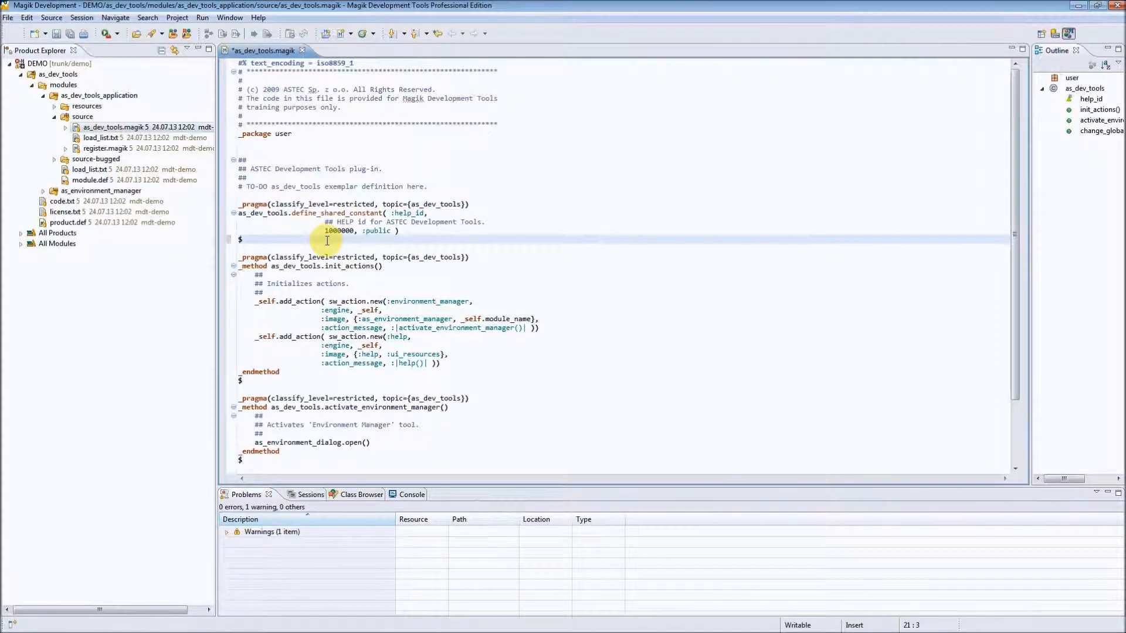
pyautogui.hotkey('ctrl', 's')
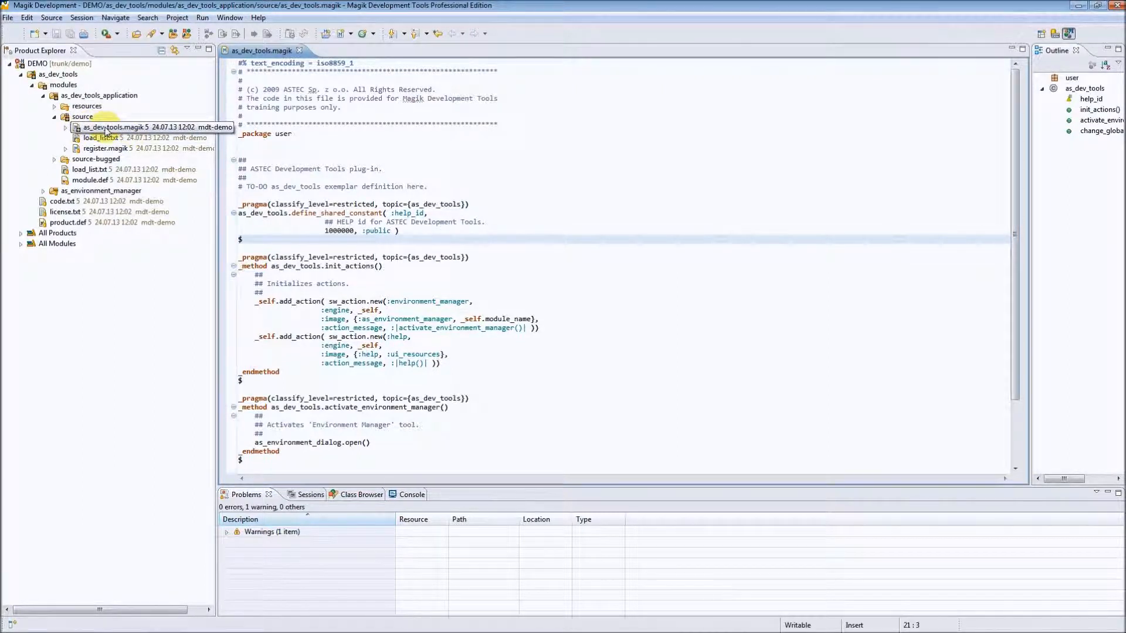
pyautogui.click(300, 50)
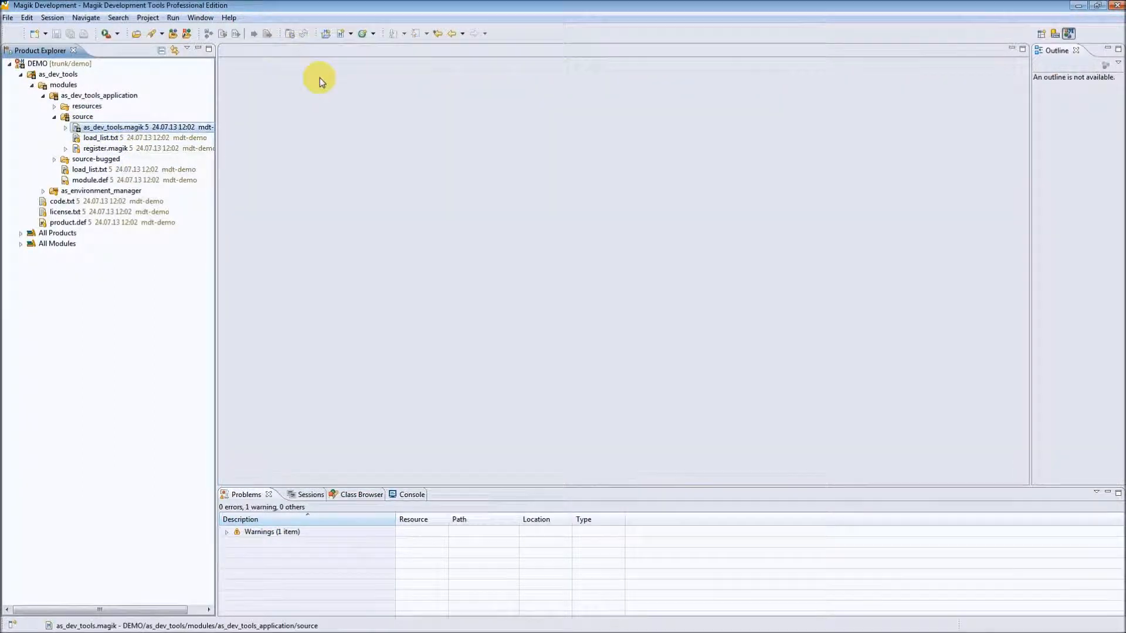
# Open the Team Synchronizing perspective.
pyautogui.click(1041, 34)
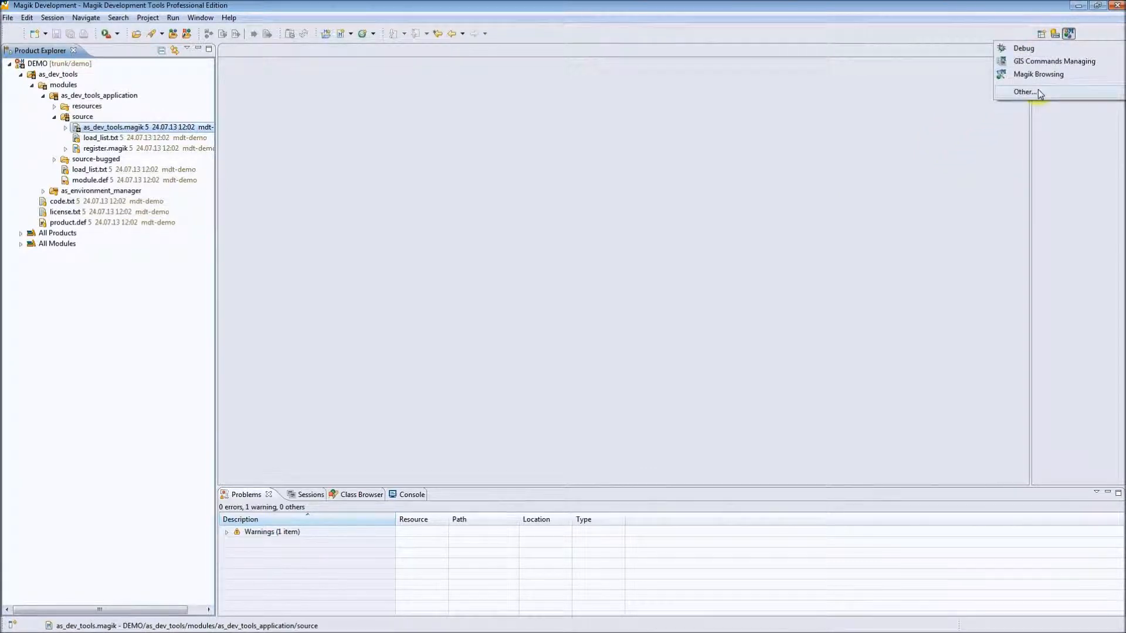
pyautogui.click(1025, 92)
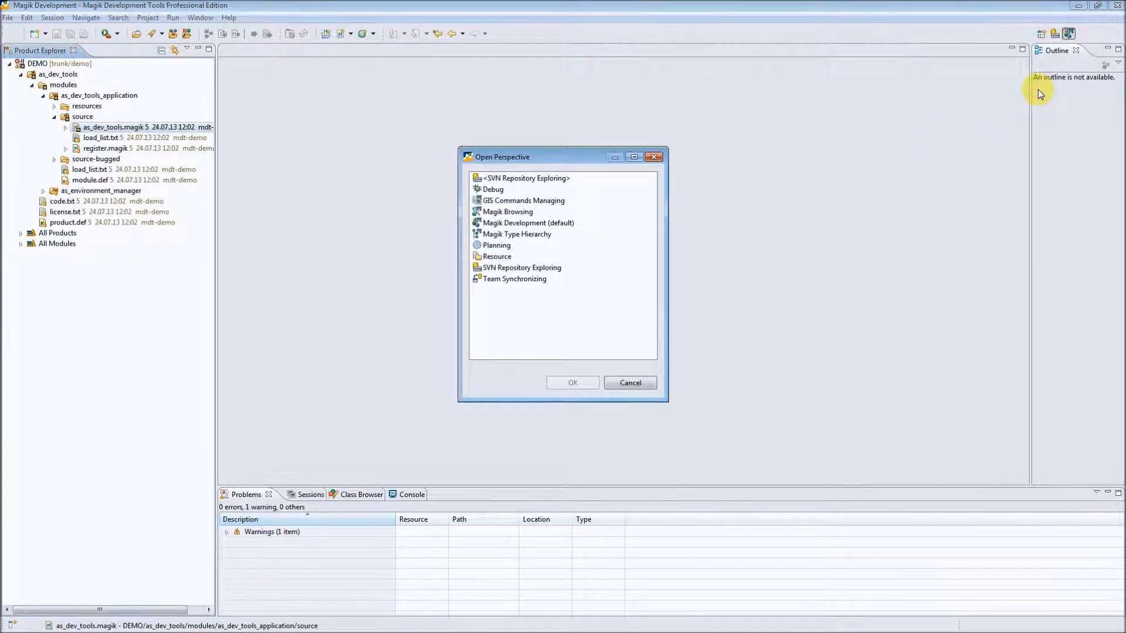
pyautogui.click(518, 280)
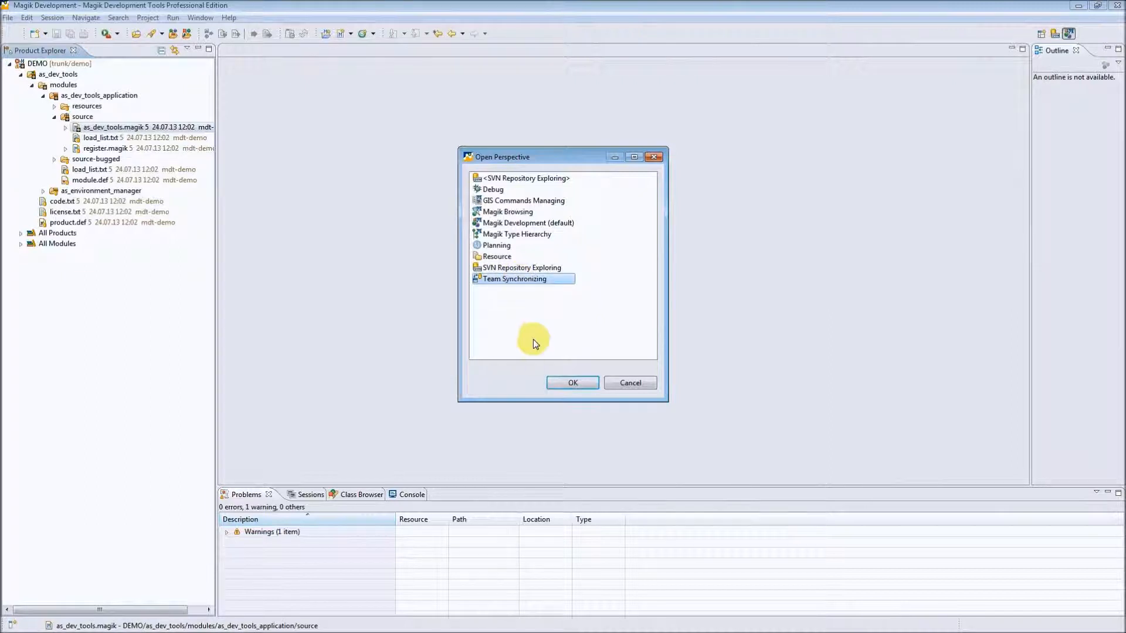
pyautogui.doubleClick(516, 279)
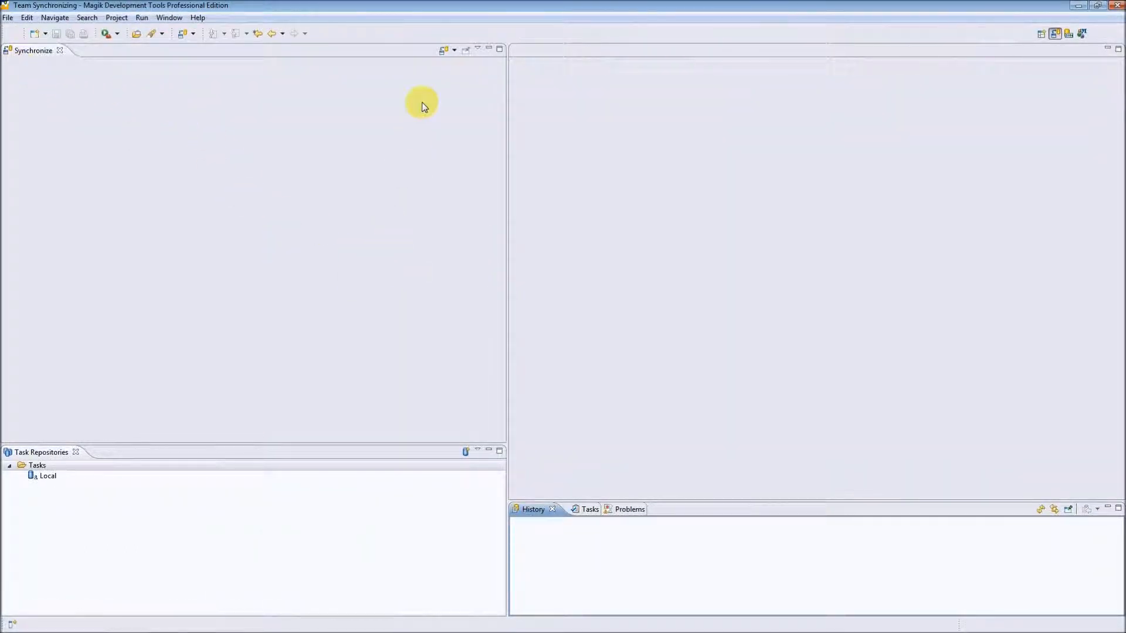
# Synchronize the DEMO project with SVN using the Workspace scope.
pyautogui.click(455, 52)
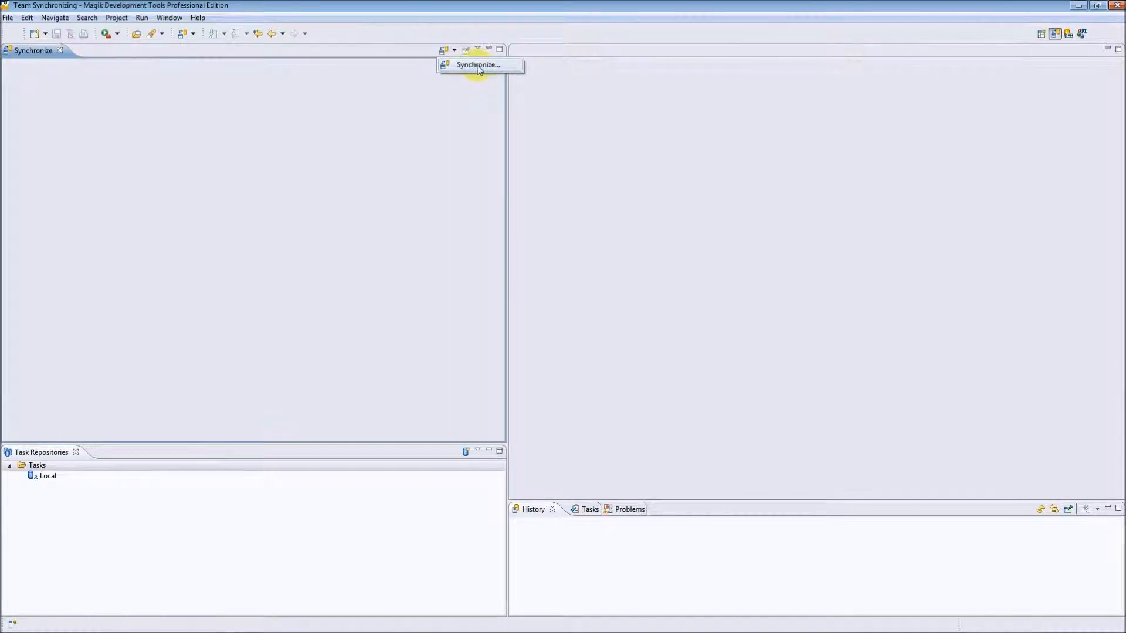
pyautogui.click(478, 65)
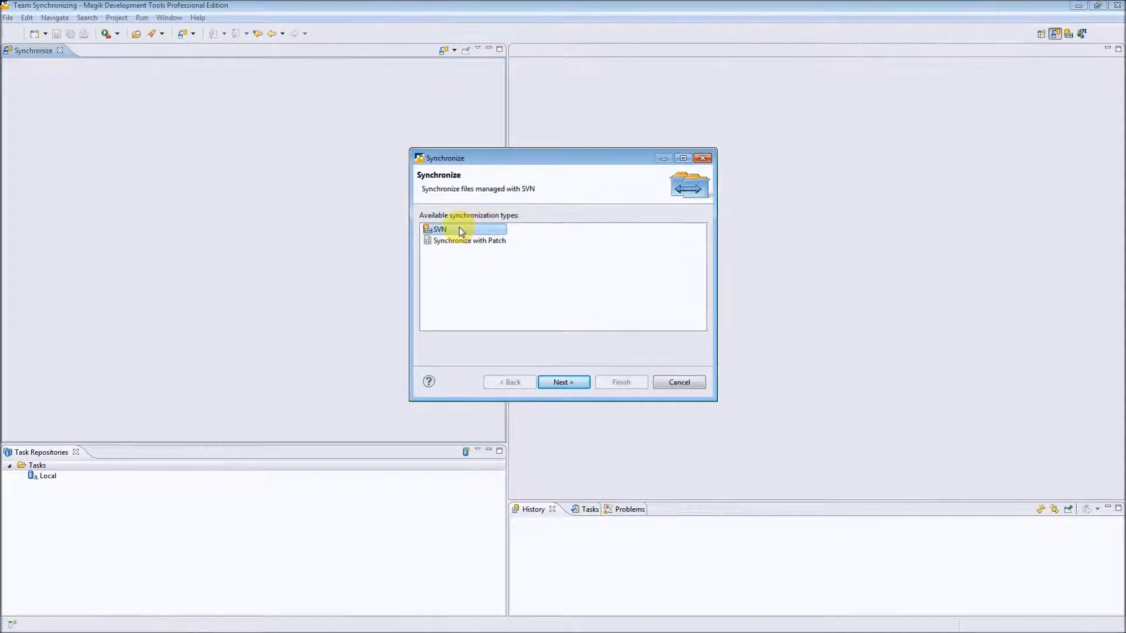
pyautogui.click(568, 381)
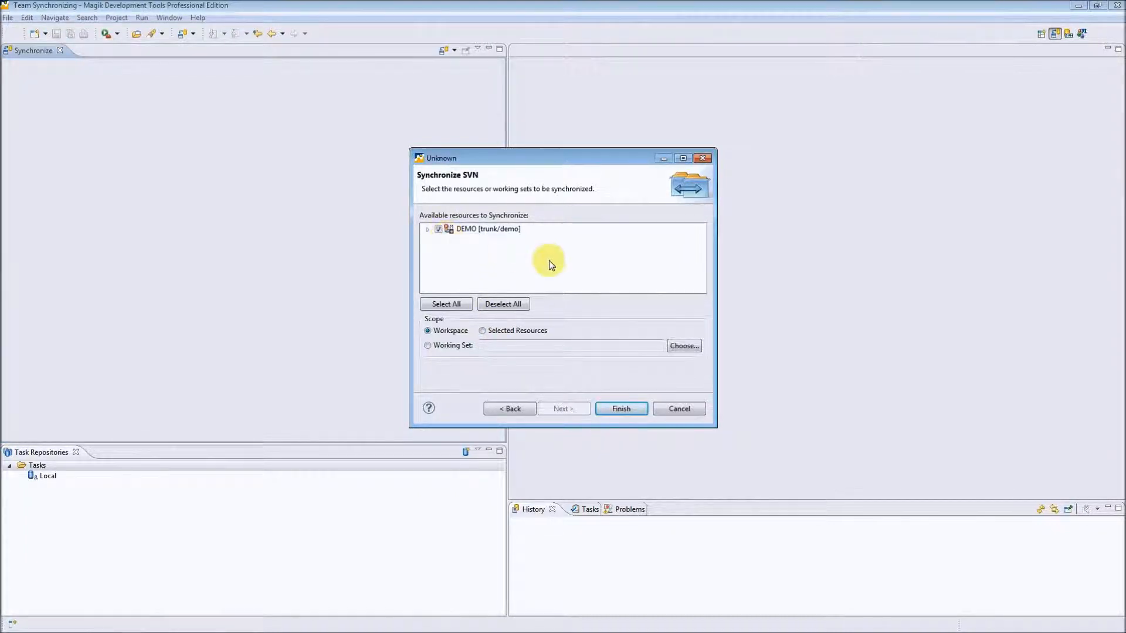
pyautogui.click(620, 409)
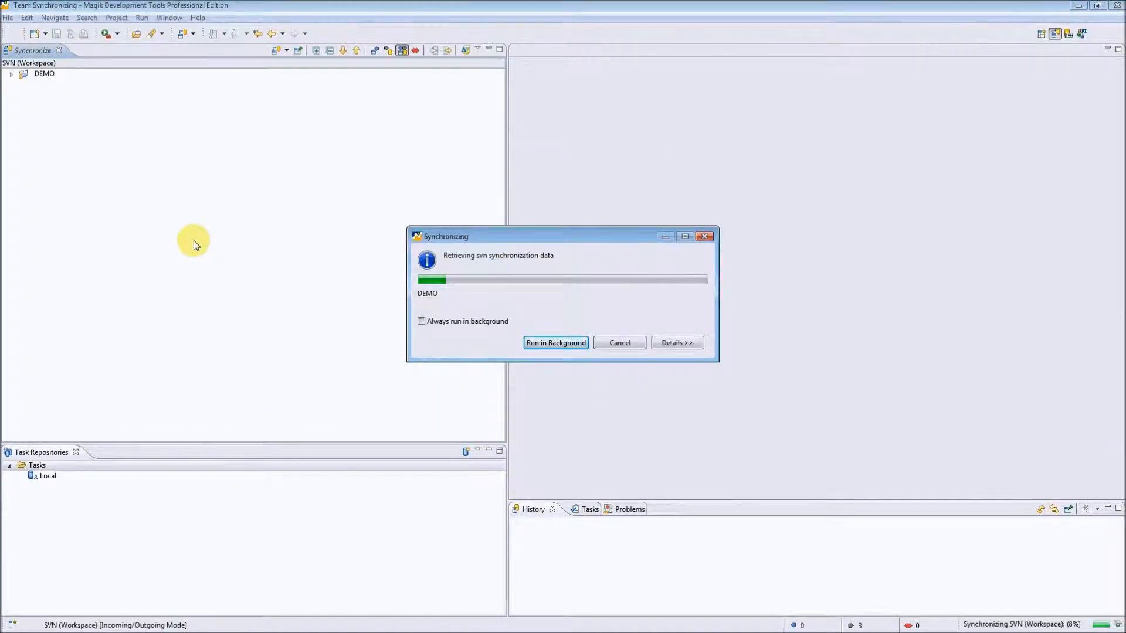
# Compare the local as_dev_tools.magik under DEMO's source folder with its remote version in a widened compare editor.
pyautogui.click(11, 76)
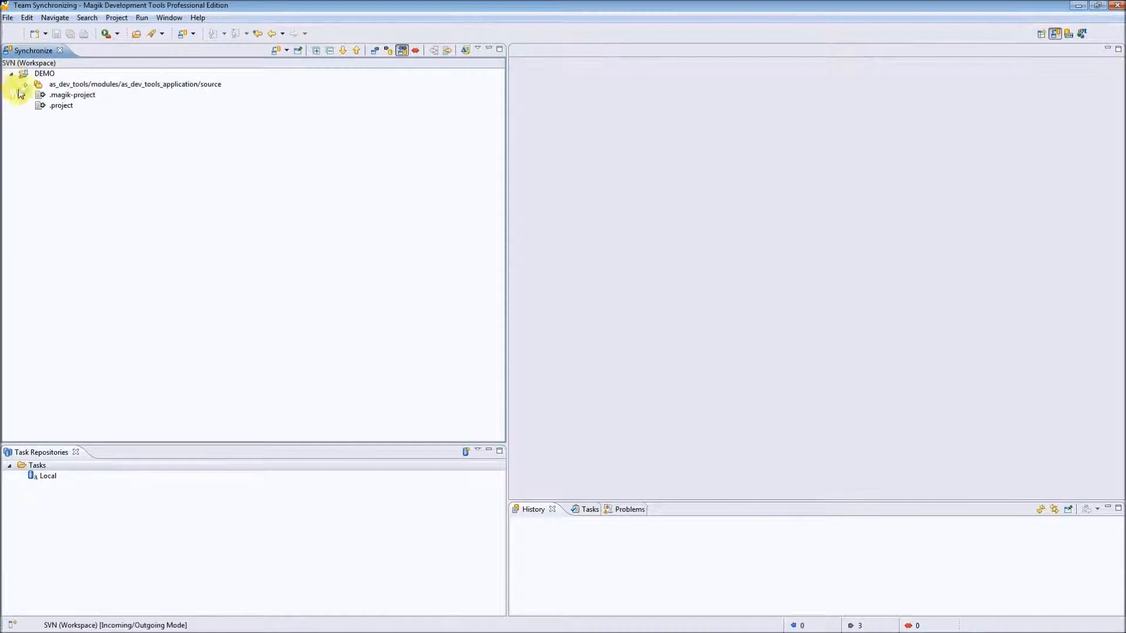
pyautogui.click(27, 86)
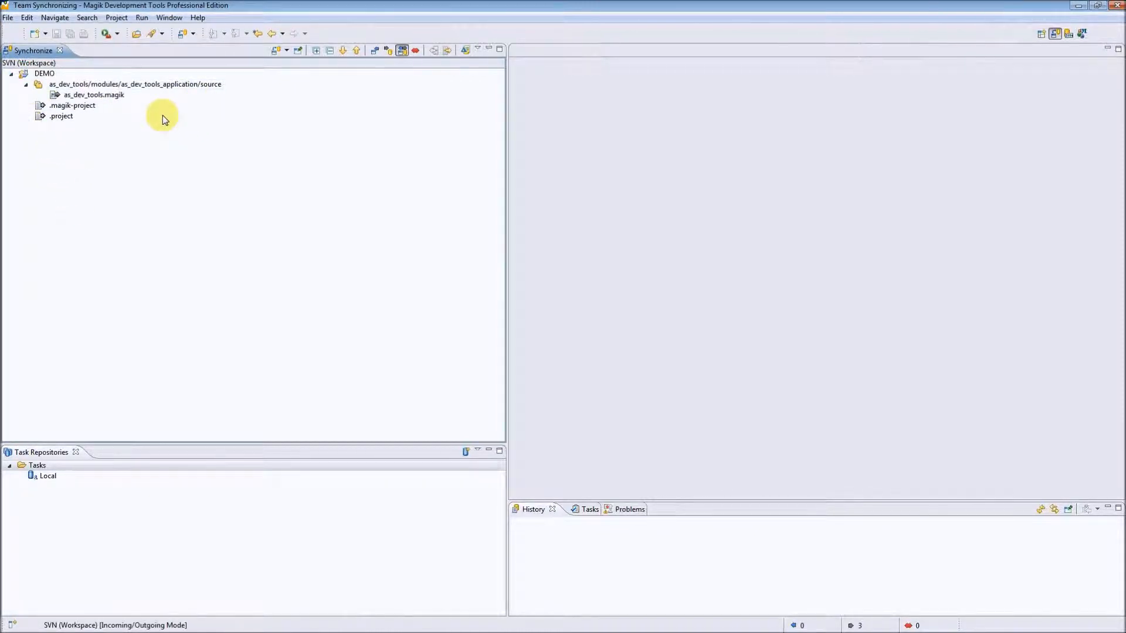
pyautogui.click(91, 97)
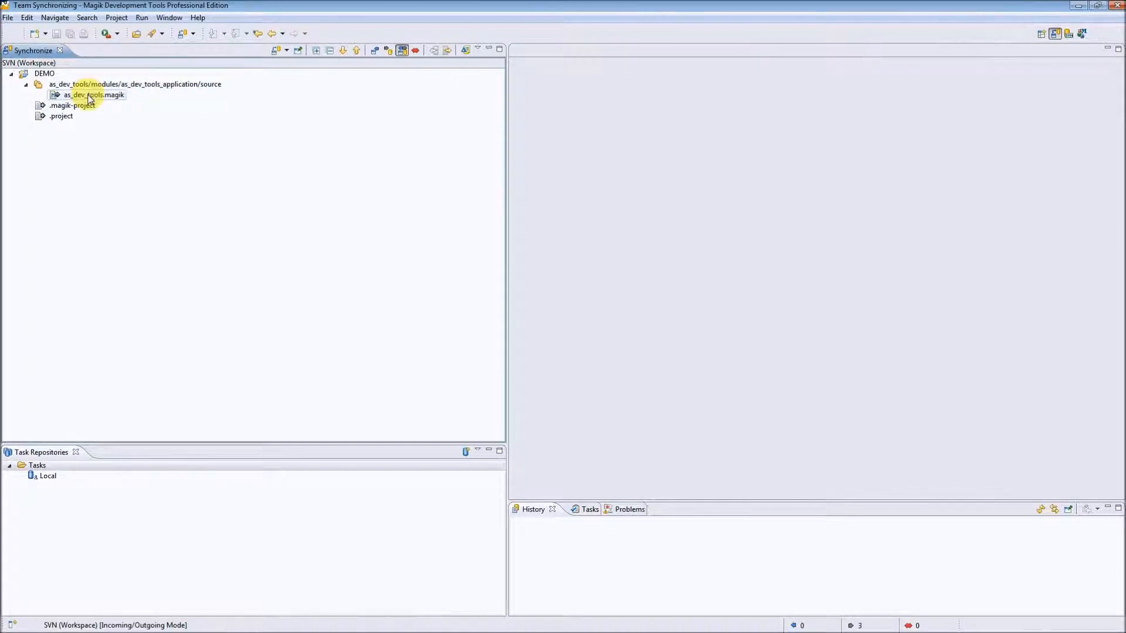
pyautogui.doubleClick(91, 96)
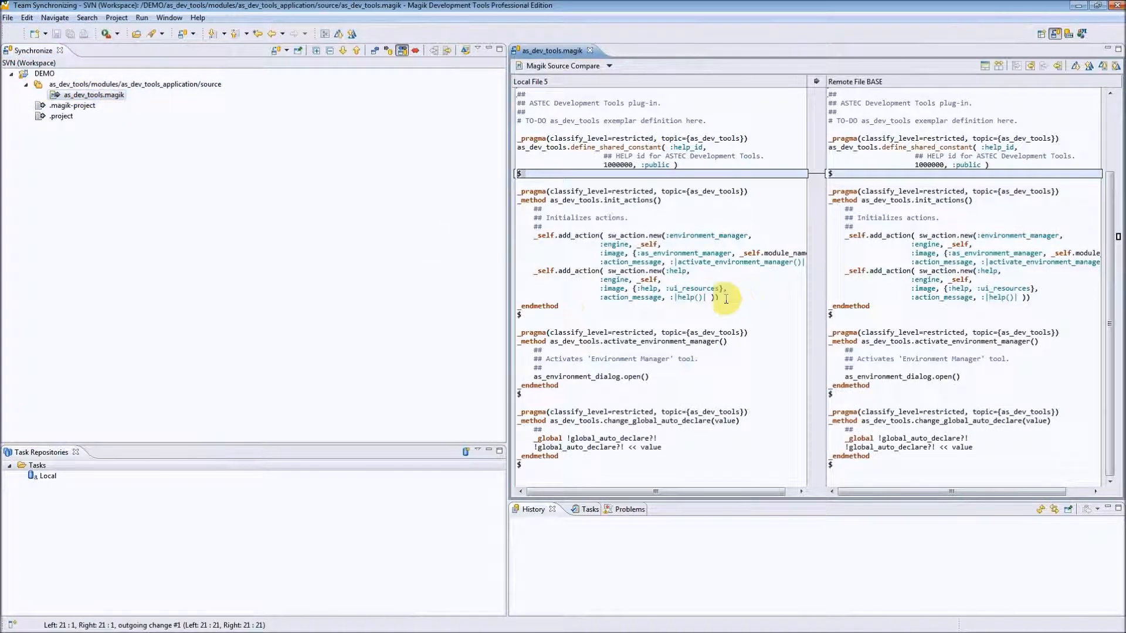
pyautogui.moveTo(506, 297); pyautogui.dragTo(376, 297)
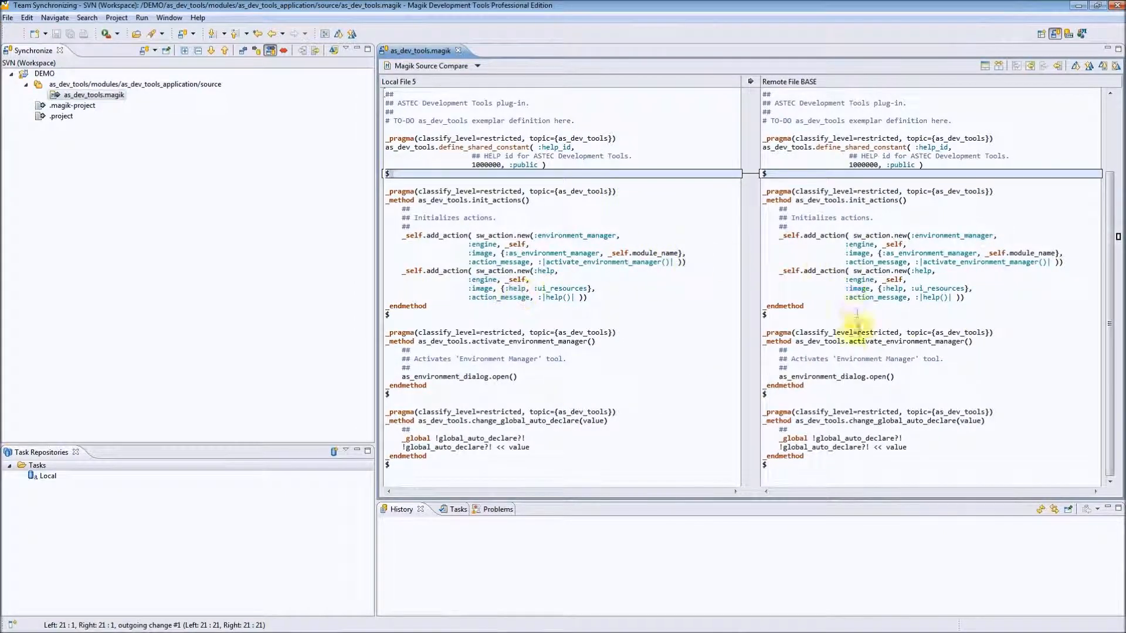
# View the SVN commit options for as_dev_tools.magik and leave them without committing.
pyautogui.click(92, 97)
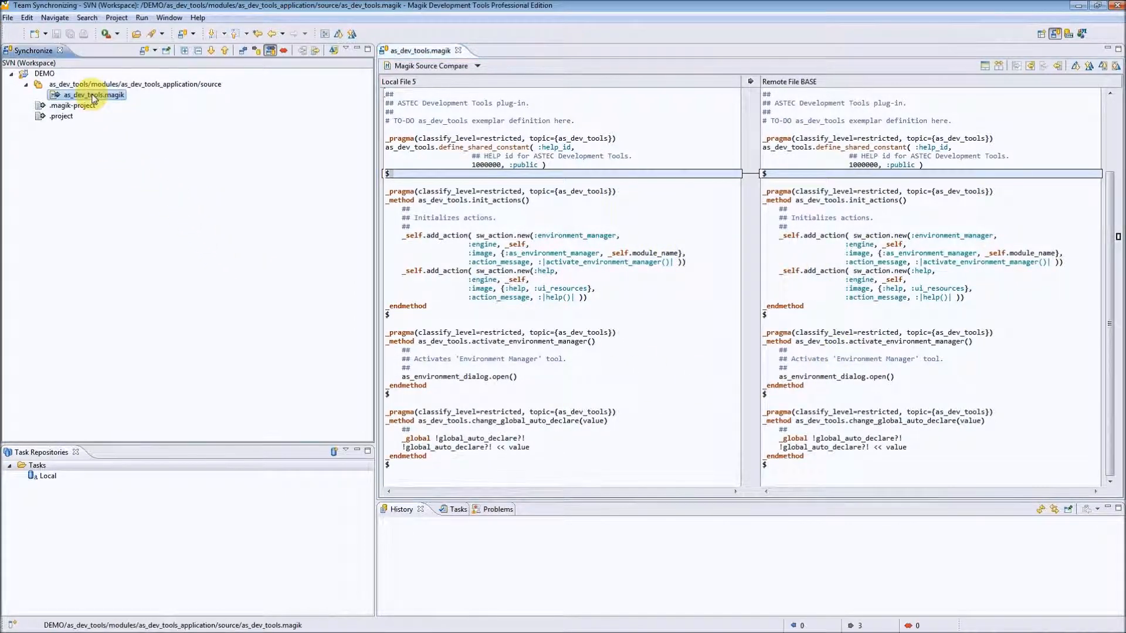
pyautogui.rightClick(93, 98)
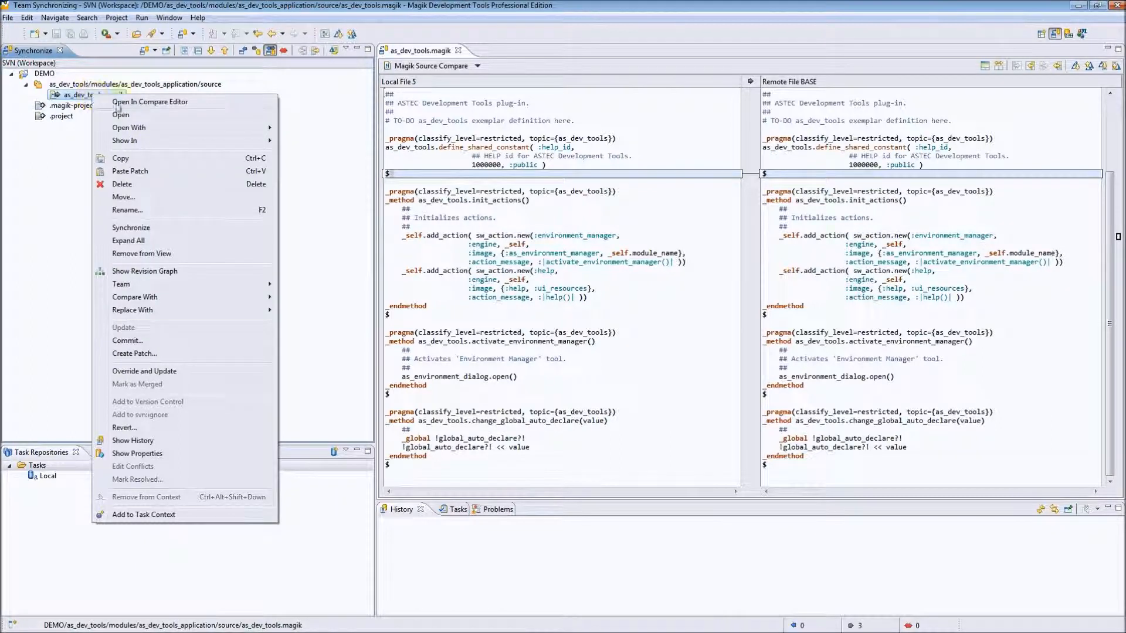
pyautogui.click(156, 345)
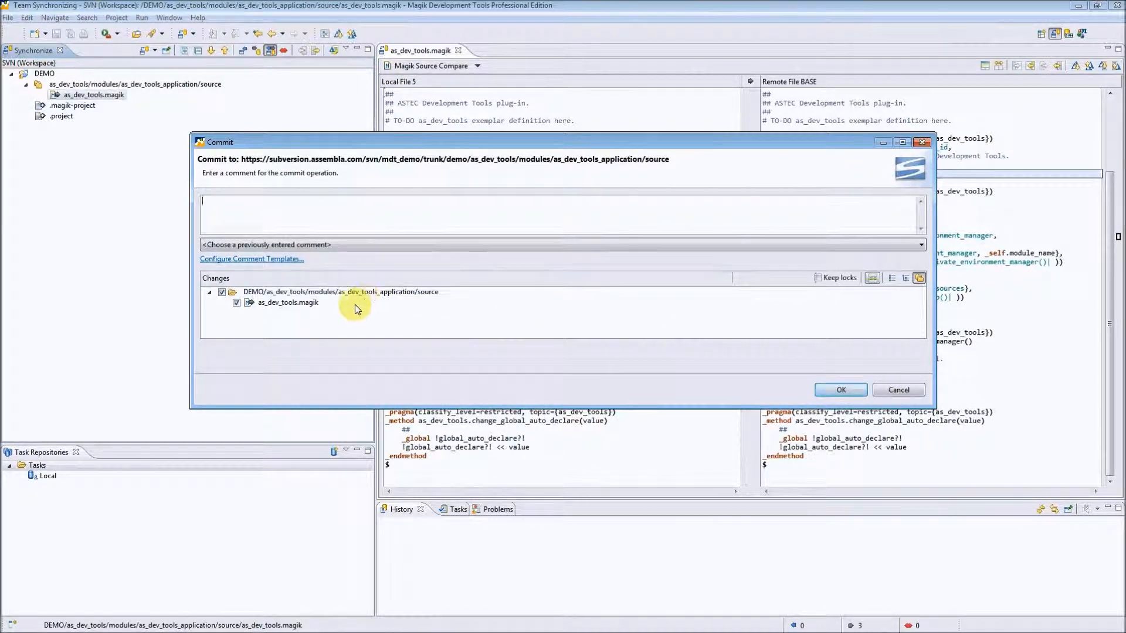
pyautogui.click(895, 394)
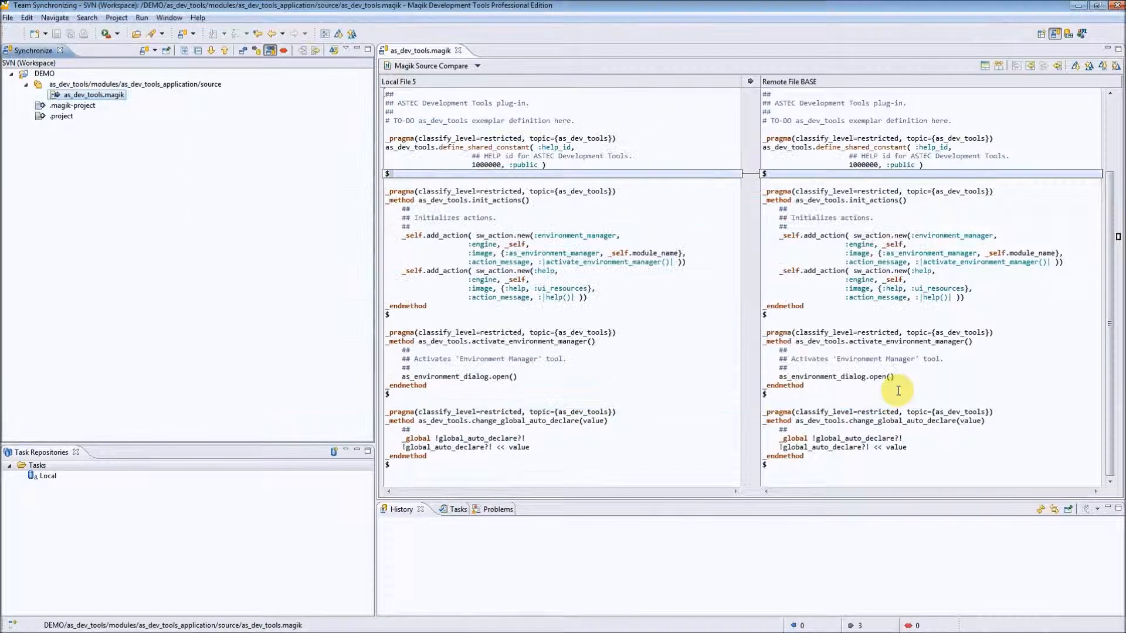
# Close the comparison and return to the Magik Development perspective, widening the Product Explorer to fit the file details.
pyautogui.click(458, 50)
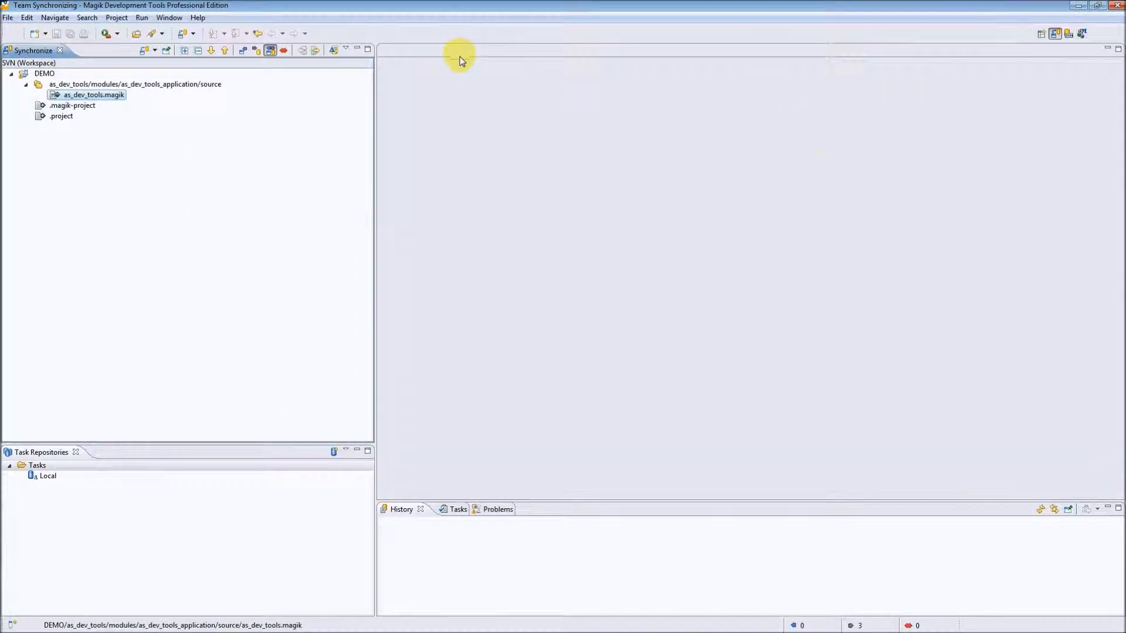
pyautogui.click(1082, 35)
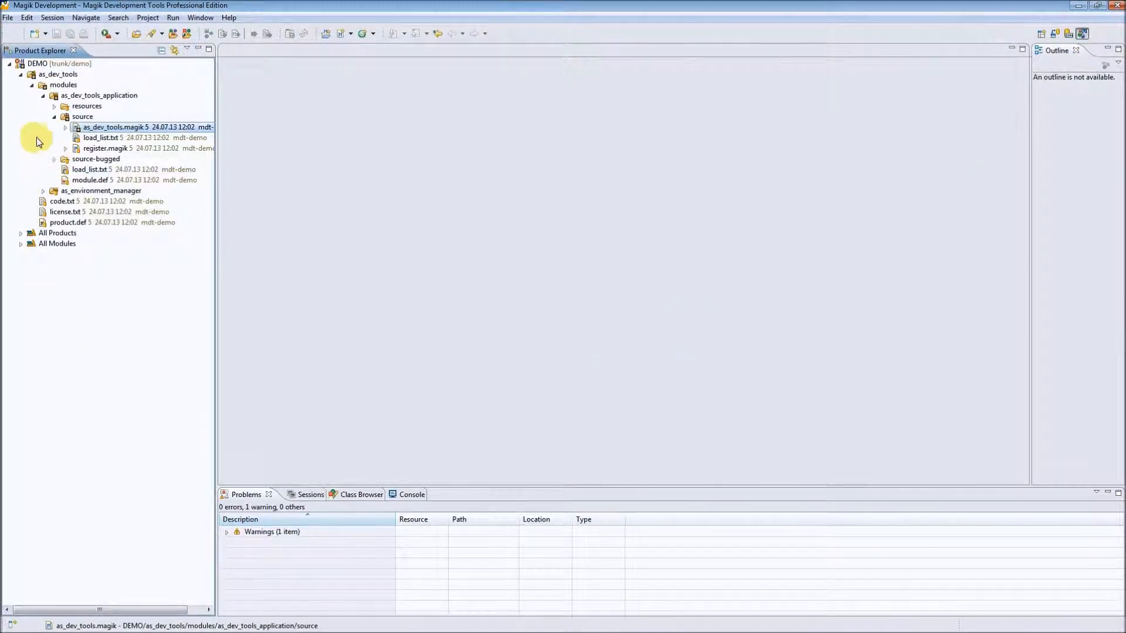
pyautogui.moveTo(217, 238); pyautogui.dragTo(268, 239)
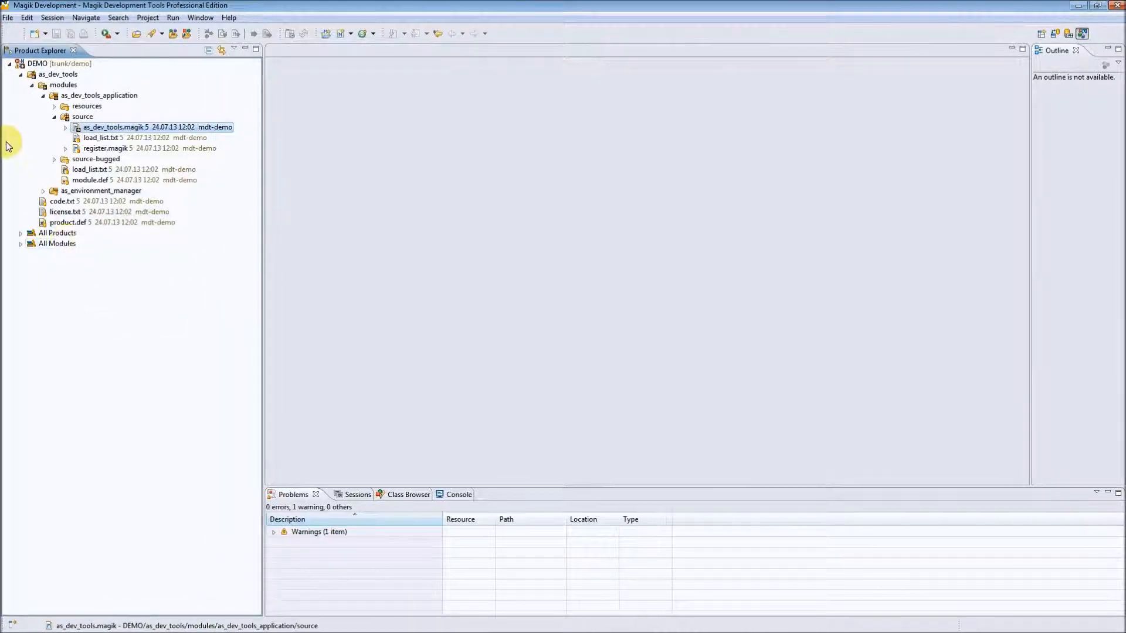
# Review the Team commands available for as_dev_tools.magik in the source folder.
pyautogui.rightClick(89, 130)
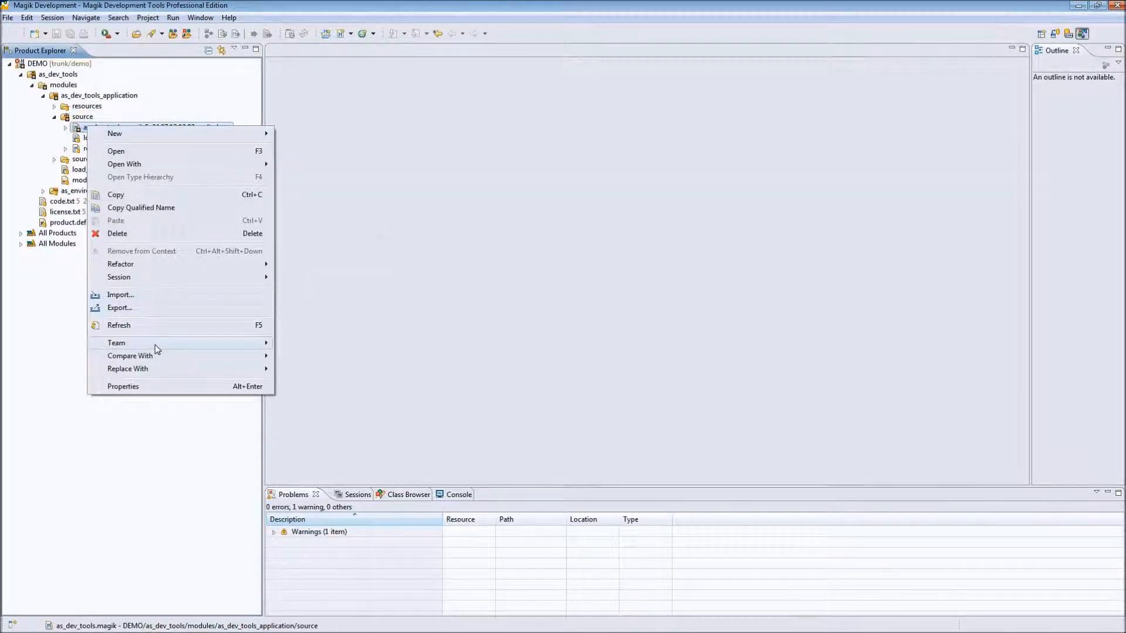
pyautogui.moveTo(155, 345)
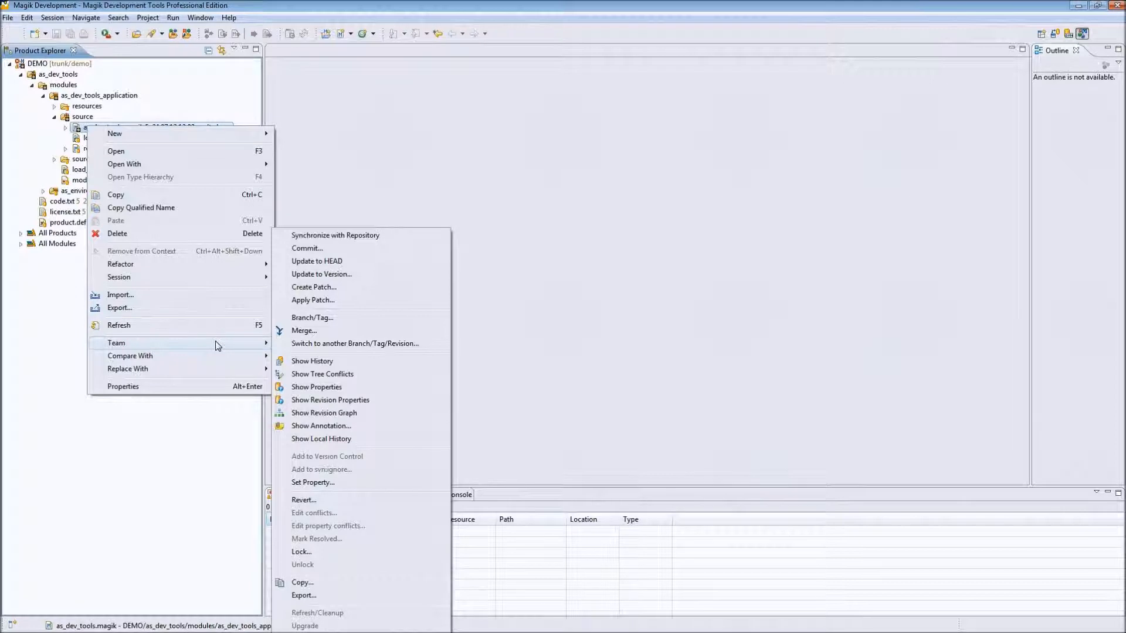
pyautogui.click(325, 168)
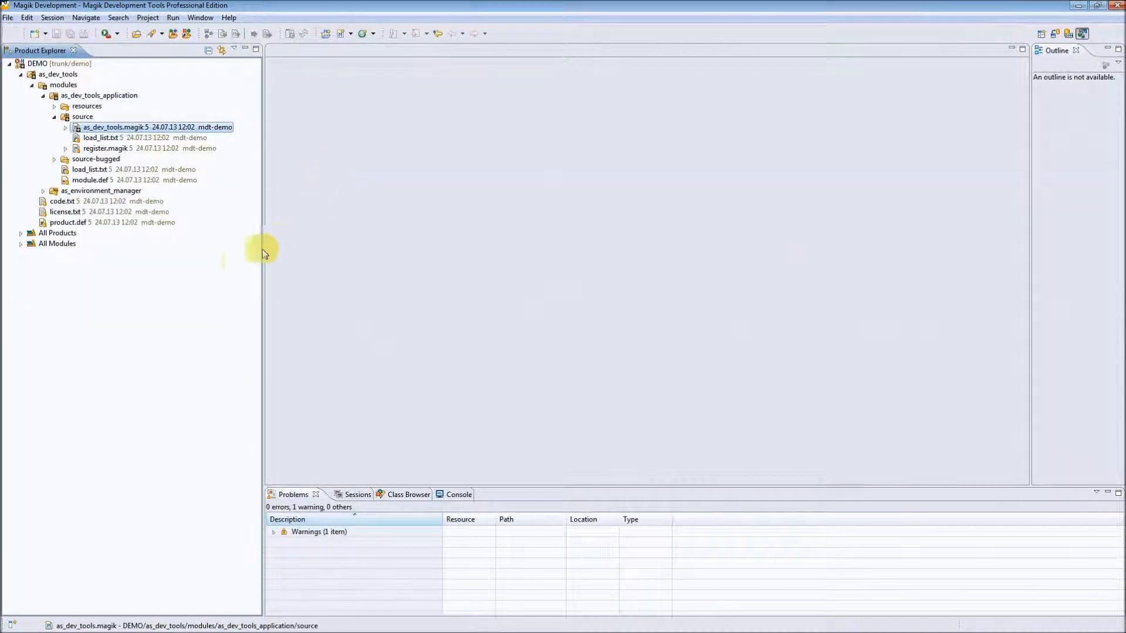